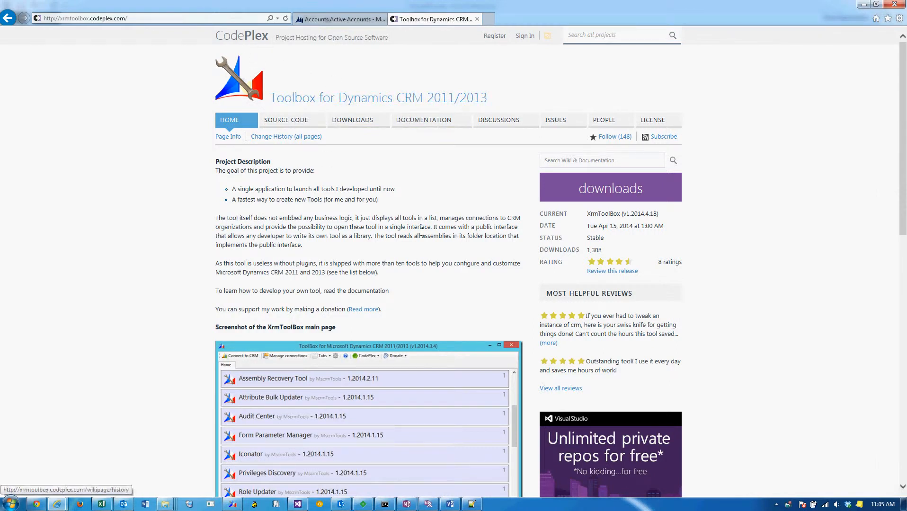
Step: Switch to the ToolBox for Microsoft Dynamics CRM and close its open SiteMap Editor session
click(346, 20)
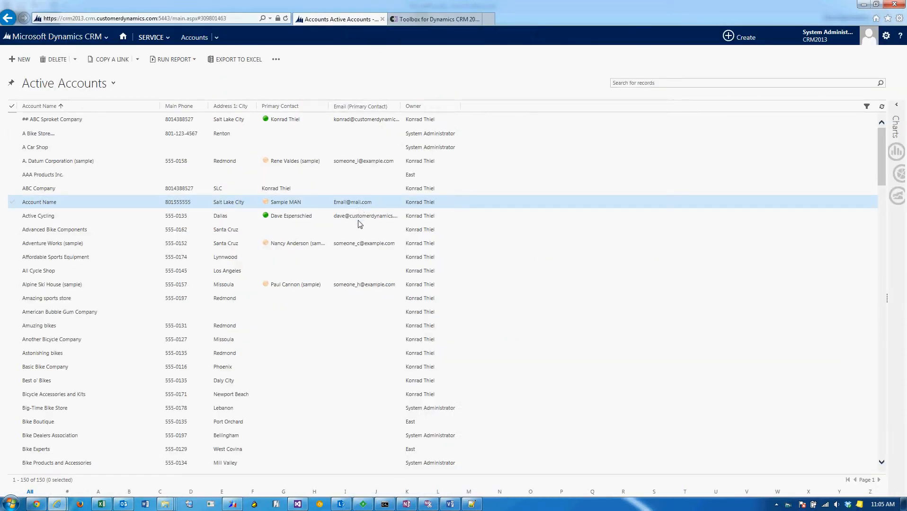
click(233, 504)
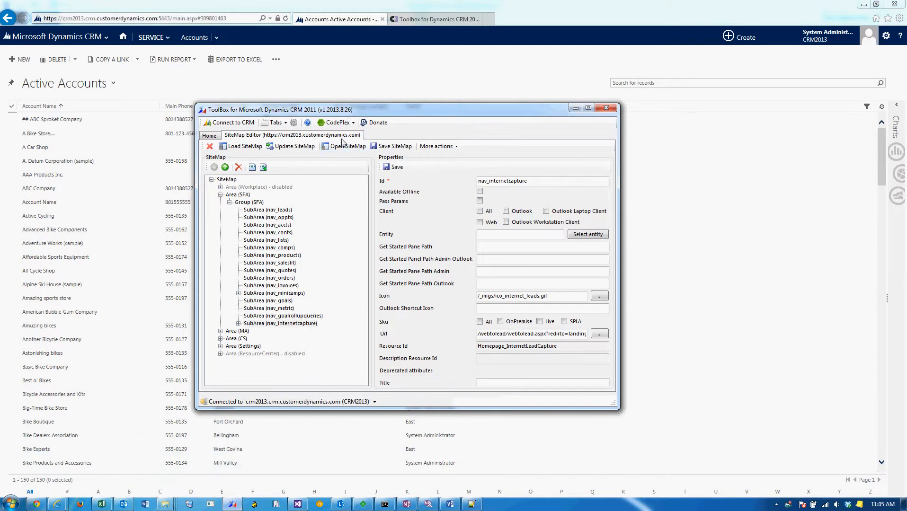
click(210, 146)
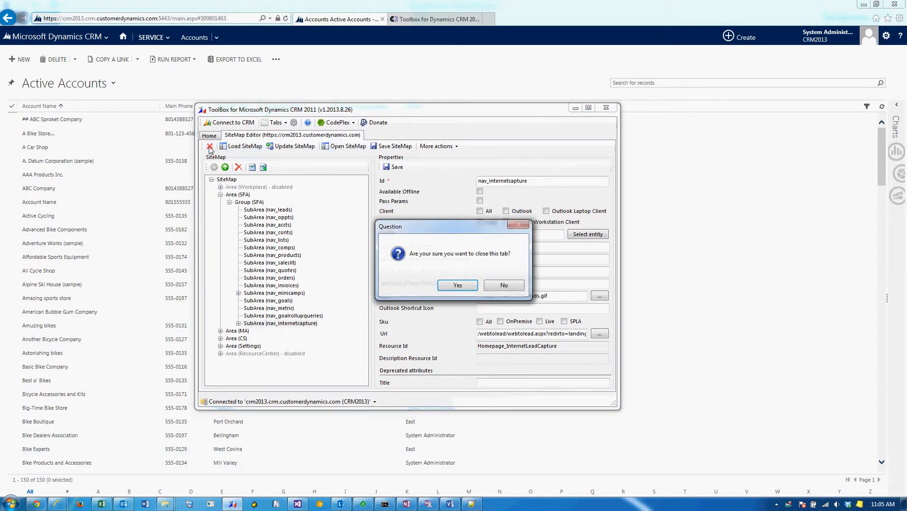
click(457, 285)
Step: Open a fresh SiteMap Editor from the list of tools and load the site map of the connected organization
scroll(505, 237, down, 8)
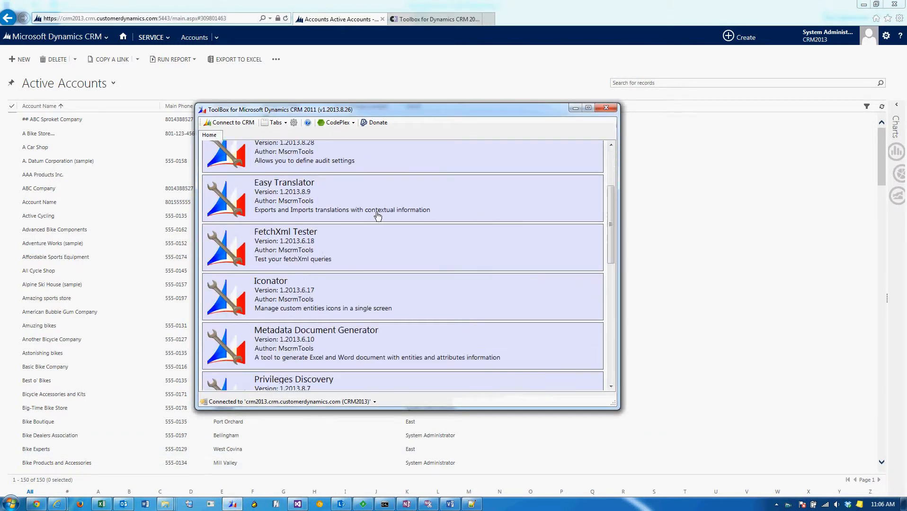
scroll(506, 237, down, 2)
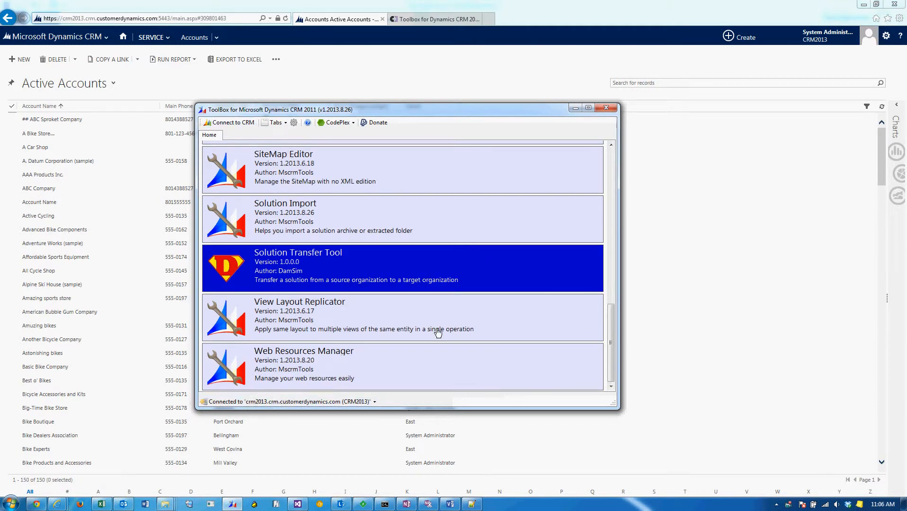
click(292, 159)
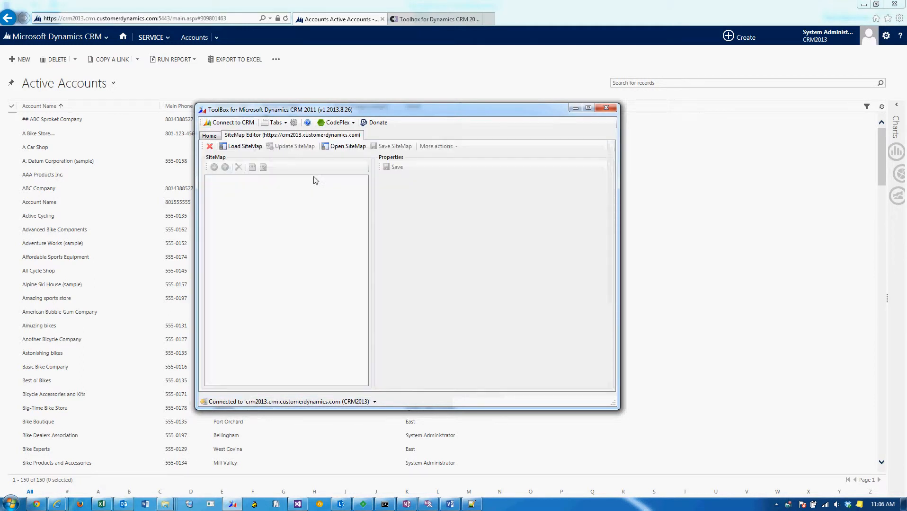
click(244, 147)
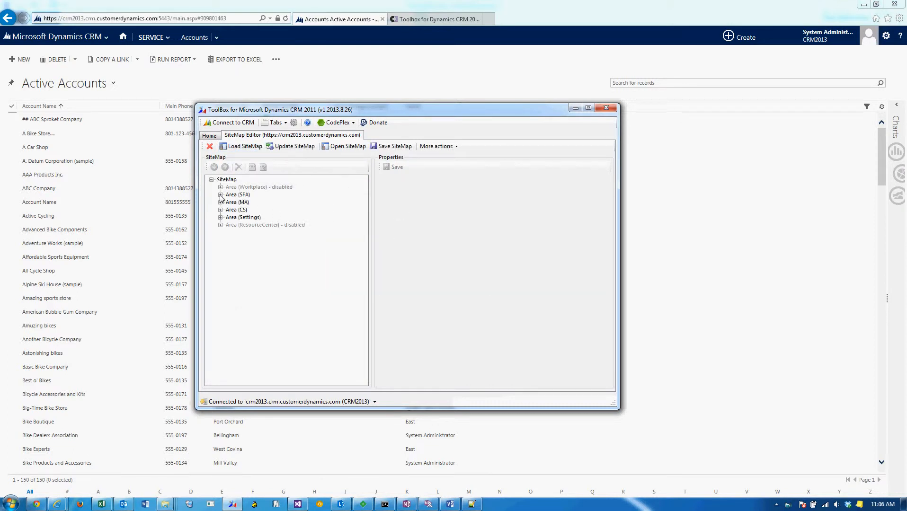
Step: Add a new SubArea to the SFA group within the SFA area of the site map
click(221, 195)
click(249, 202)
click(230, 203)
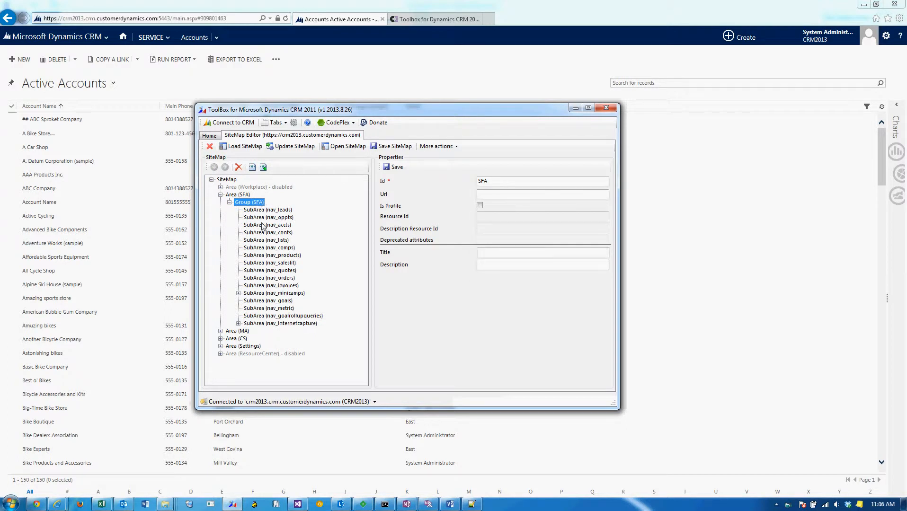
right_click(252, 204)
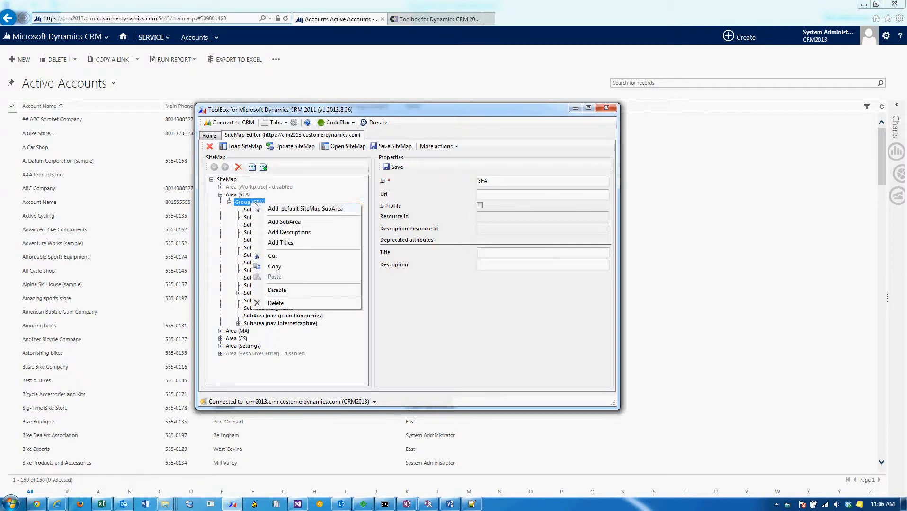
click(303, 226)
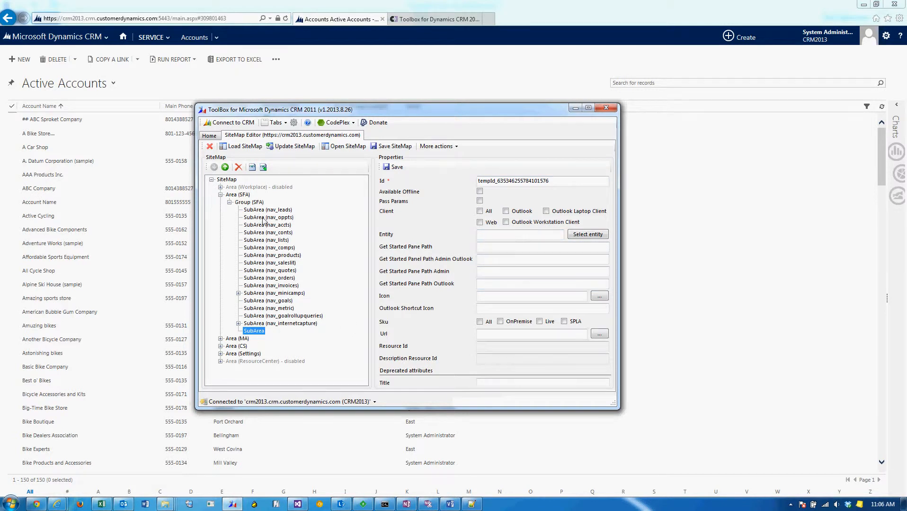
right_click(260, 202)
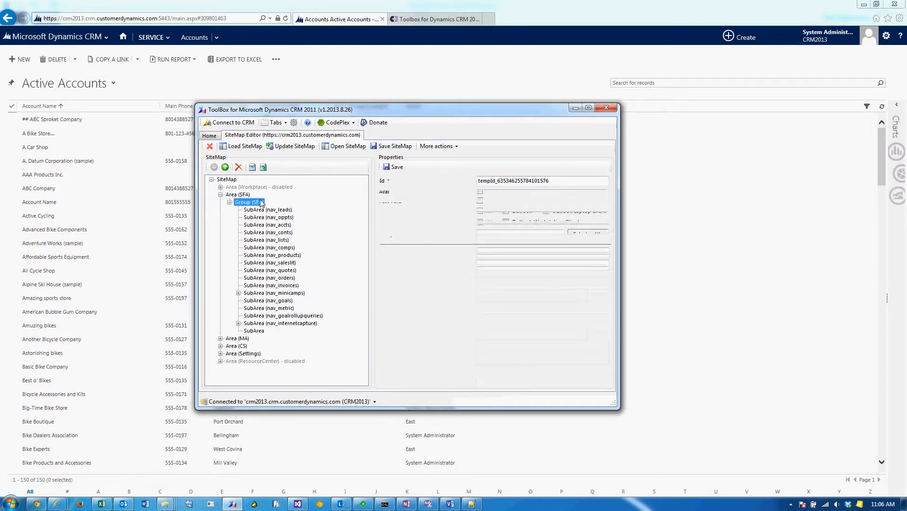
click(251, 331)
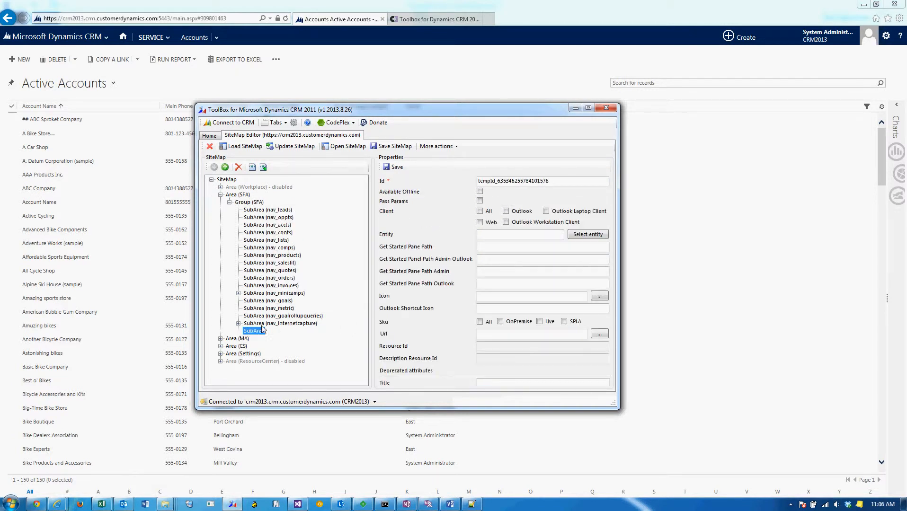
click(589, 236)
scroll(452, 272, down, 15)
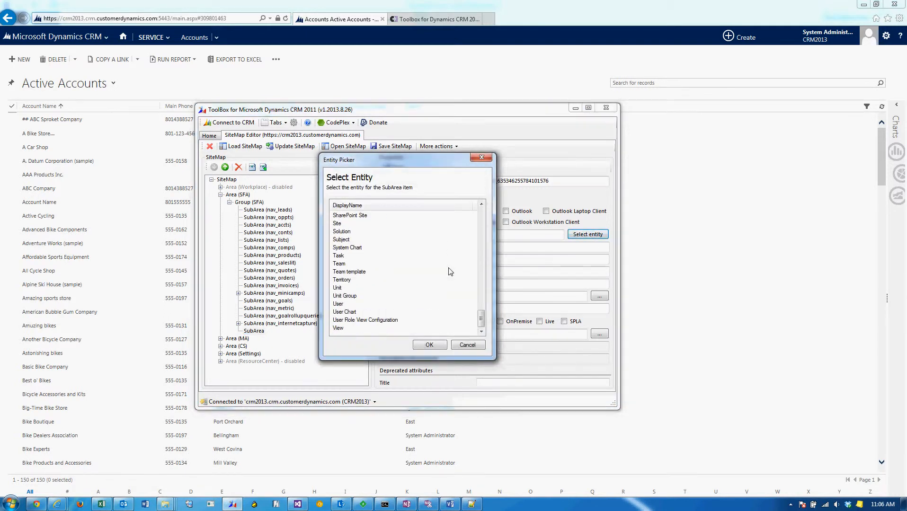
scroll(450, 272, up, 20)
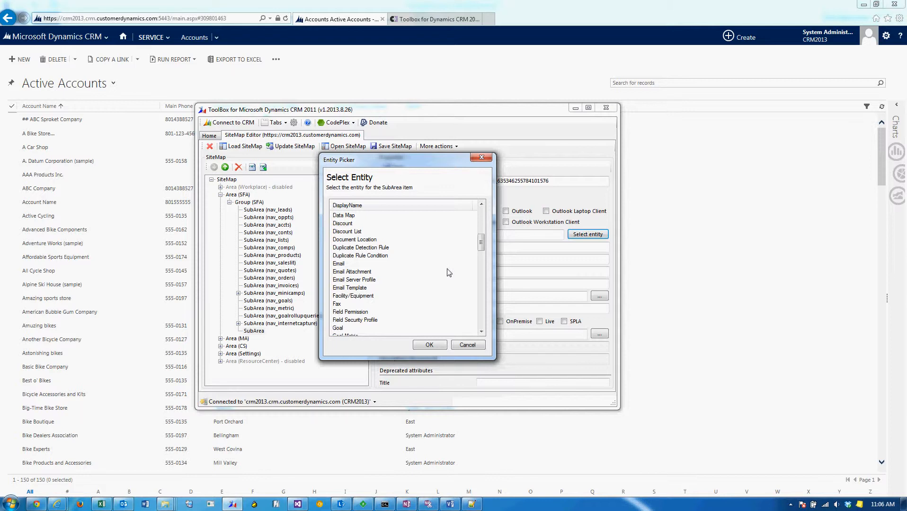
click(491, 159)
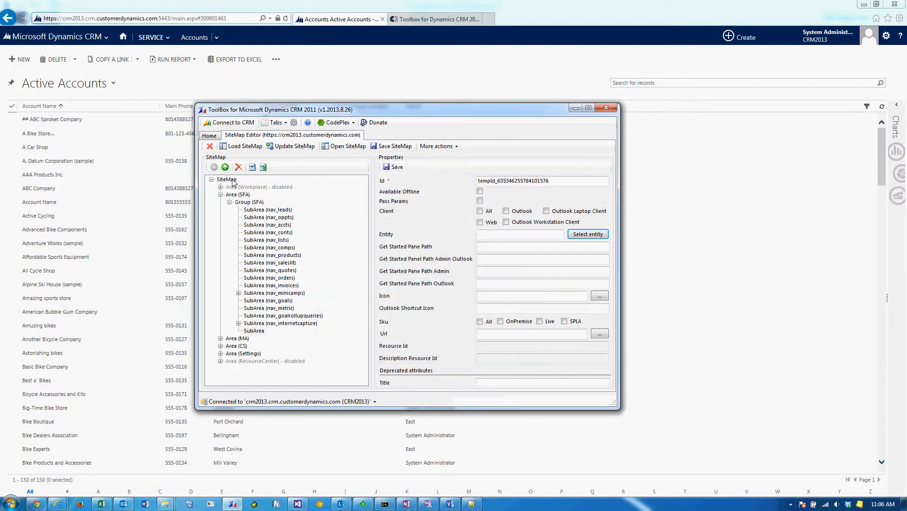
click(258, 332)
Step: Switch to Dynamics CRM in the browser and open the default solution through Customize the System in the Customizations settings
click(152, 37)
click(339, 82)
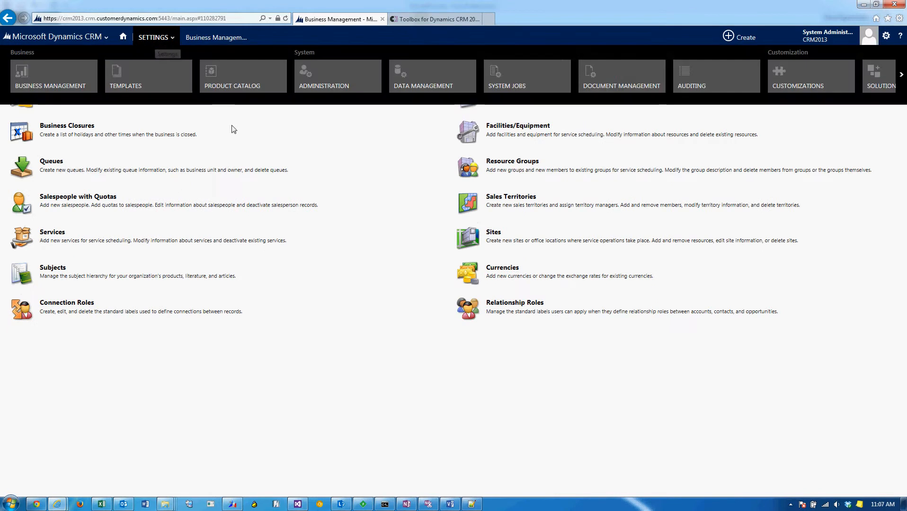
click(164, 40)
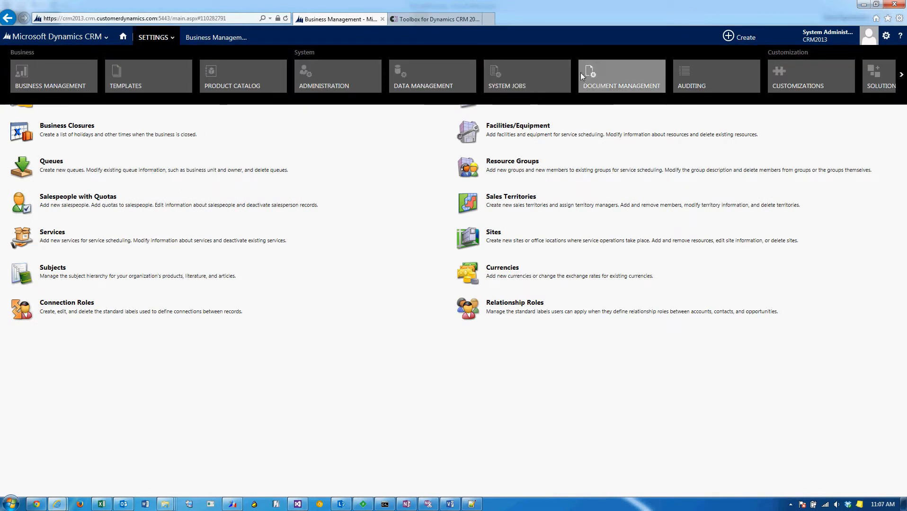
click(790, 76)
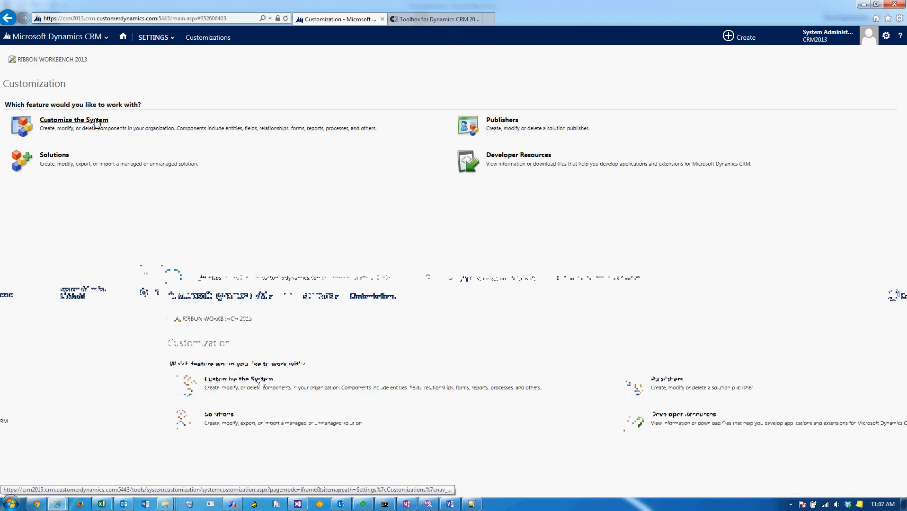
click(97, 119)
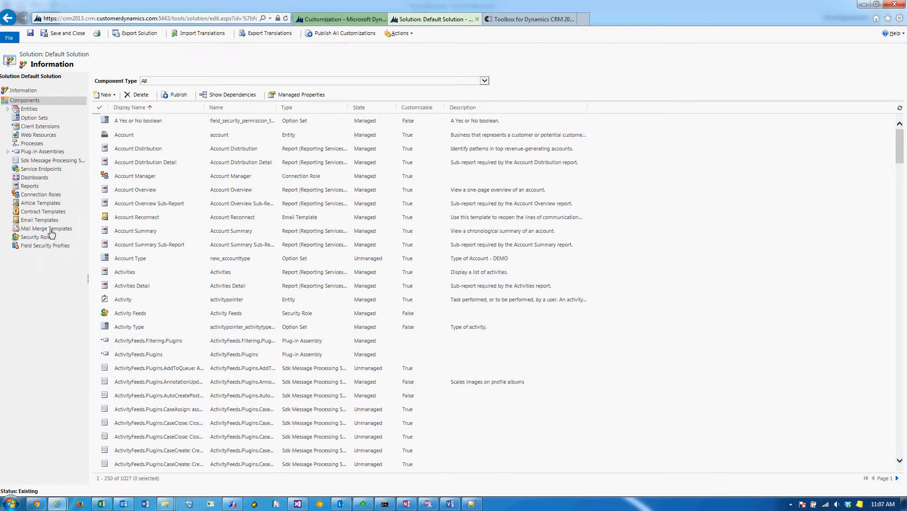
Step: Start a new web resource with name and display name NewSiteMapSubArea and the description "A new site map sub area"
click(37, 136)
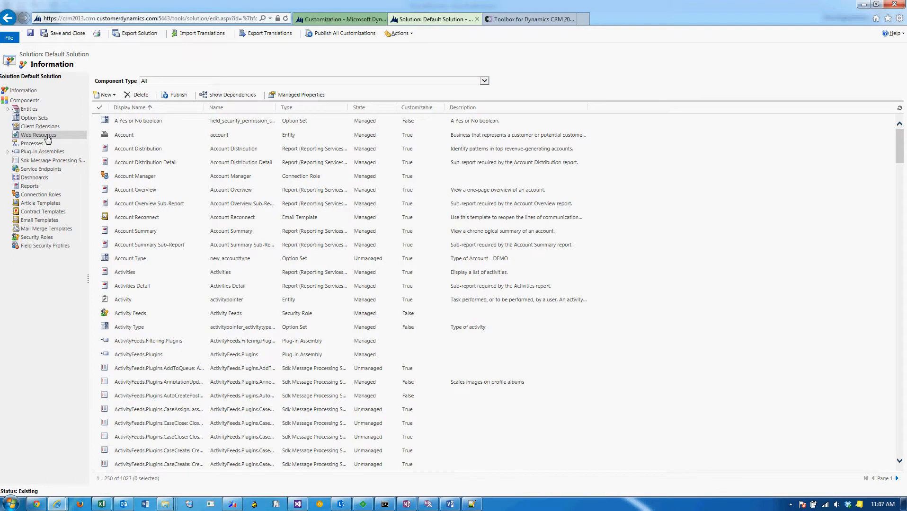
click(107, 95)
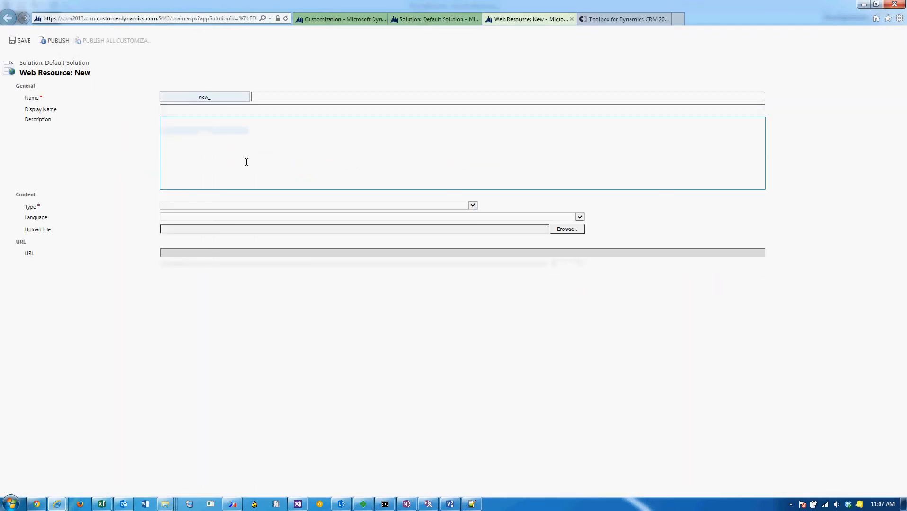
click(274, 97)
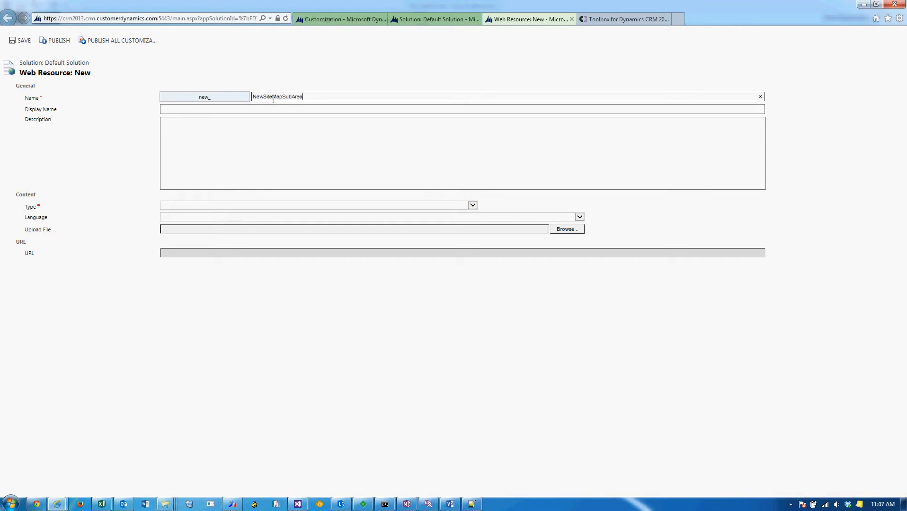
key(ctrl+a)
key(ctrl+c)
key(Tab)
key(ctrl+v)
key(Tab)
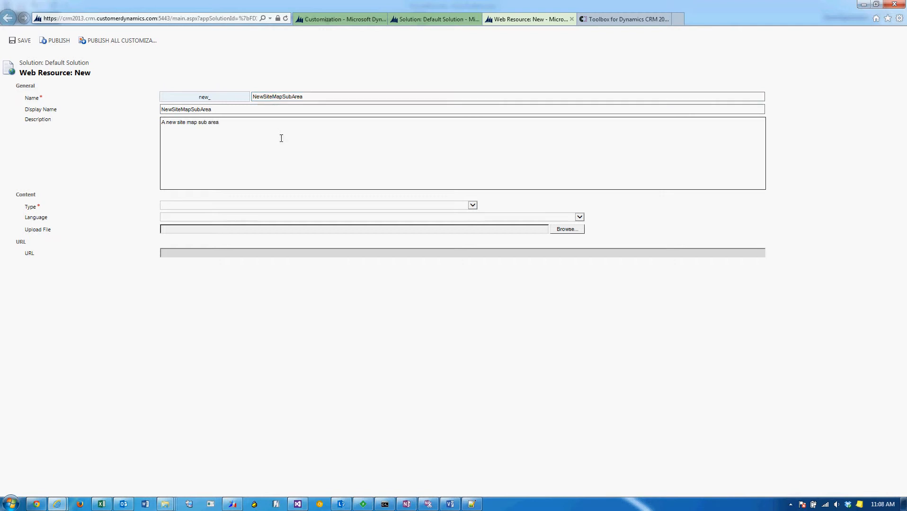
Step: Set the web resource's type to Webpage (HTML) and open its content in the text editor
click(275, 208)
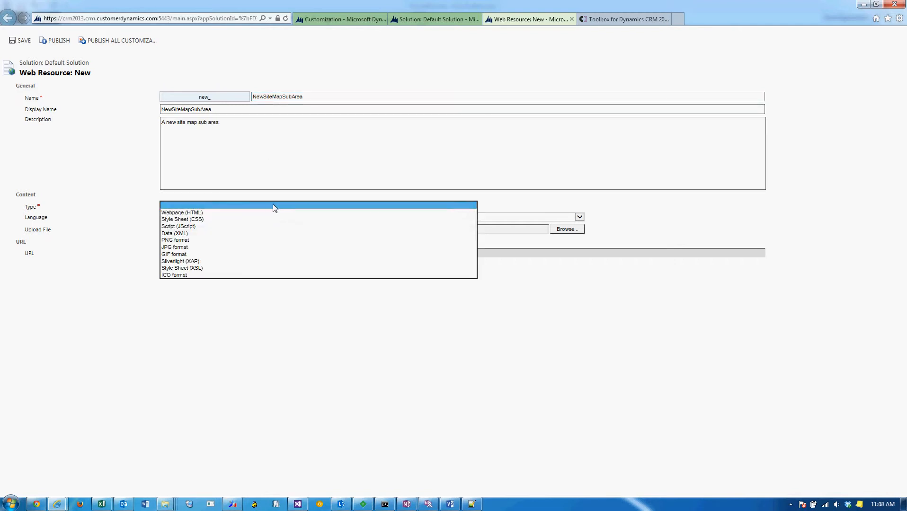
click(209, 213)
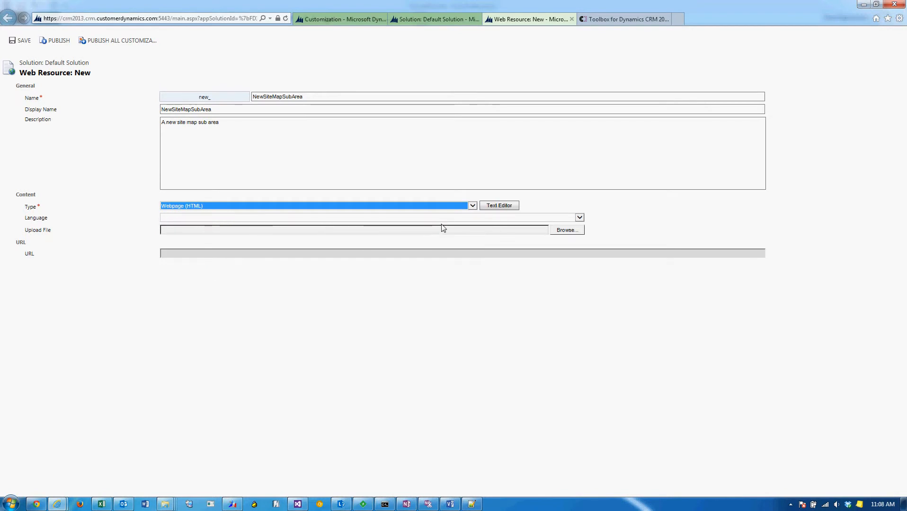
click(511, 209)
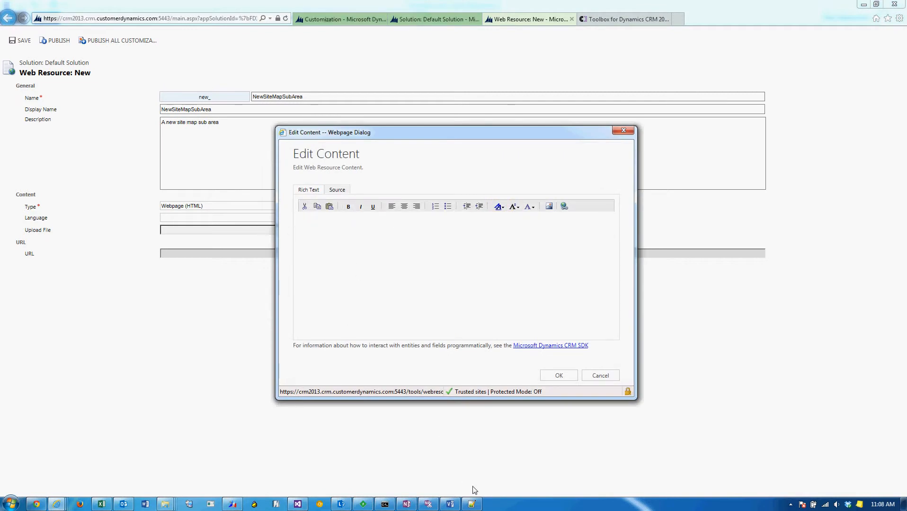
Step: Switch to Notepad++, copy the entire sample HTML page from the "new 2" document, and return to the web resource
mouse_move(477, 507)
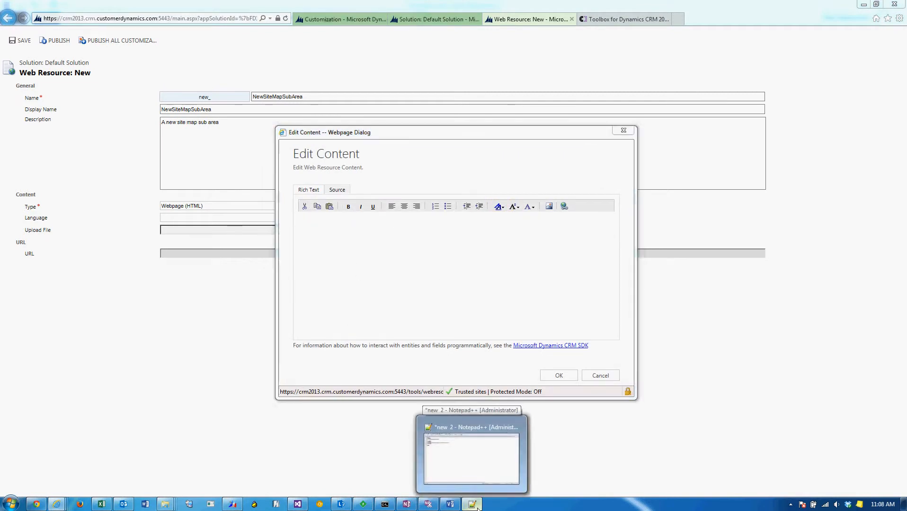
click(472, 458)
click(113, 173)
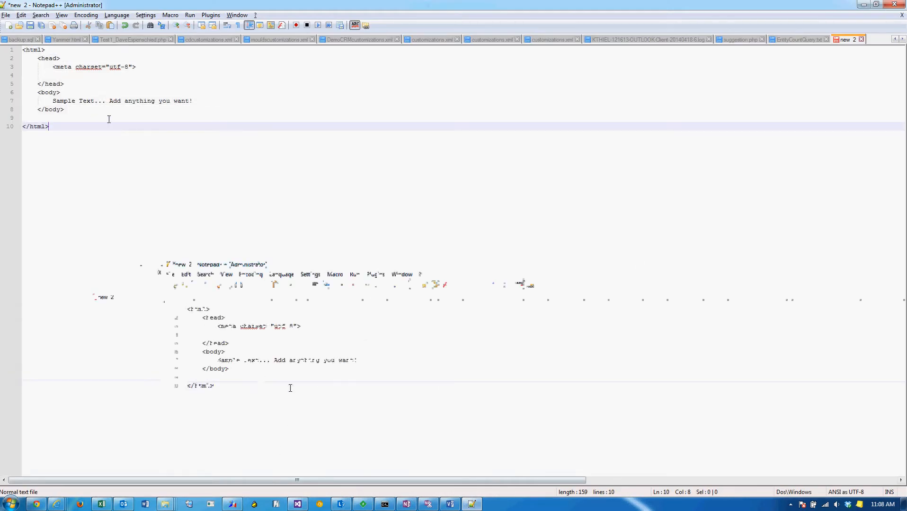
key(ctrl+a)
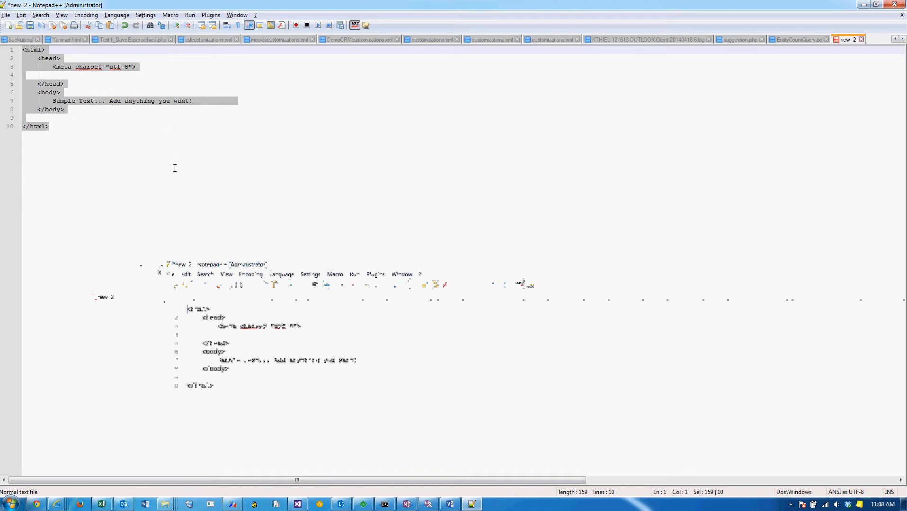
click(863, 5)
Step: Try pasting the copied HTML into the content's rich text view and compare it with the source view
key(ctrl+v)
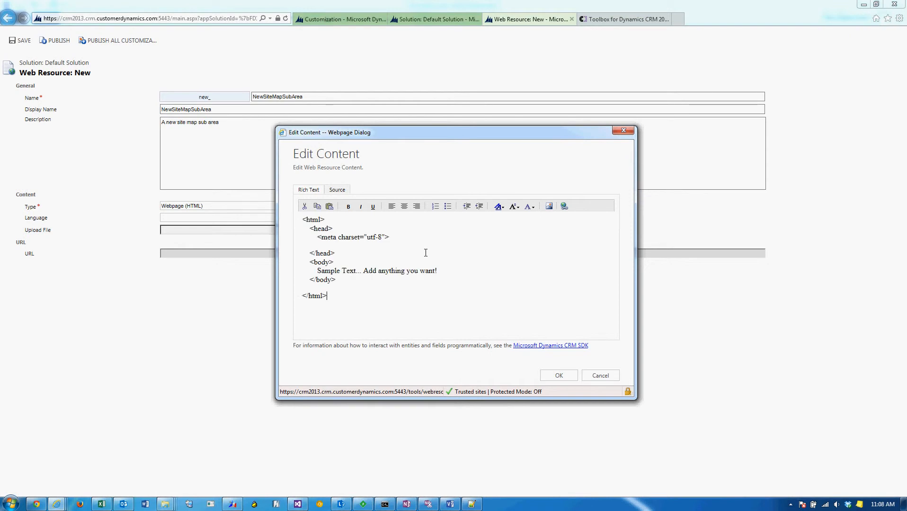
click(311, 192)
click(334, 191)
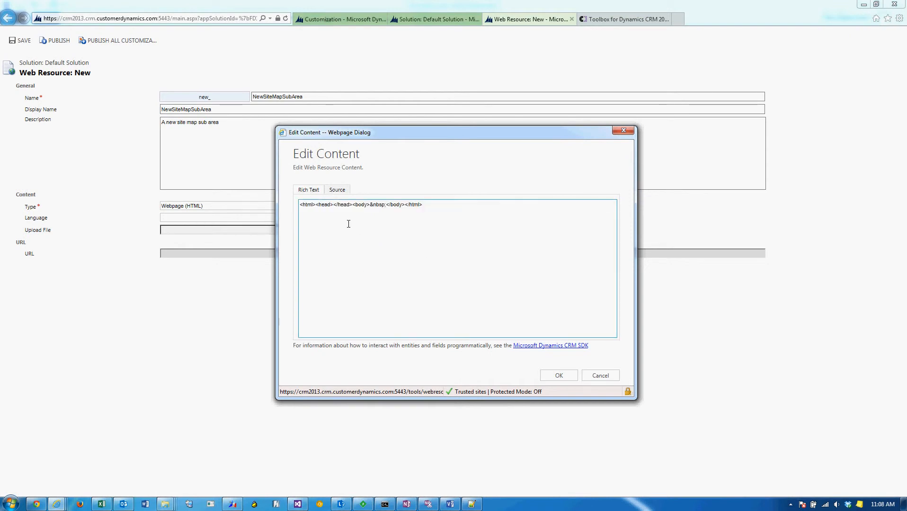
drag(423, 206, 300, 212)
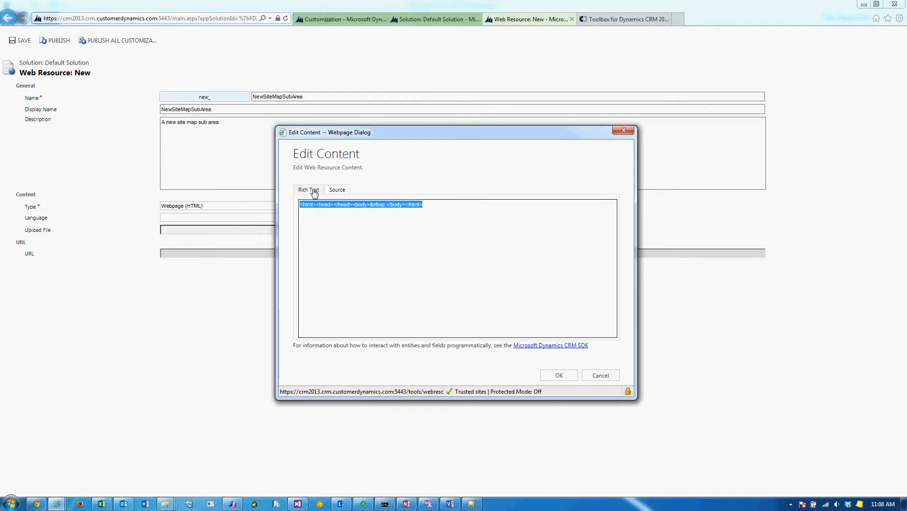
click(313, 191)
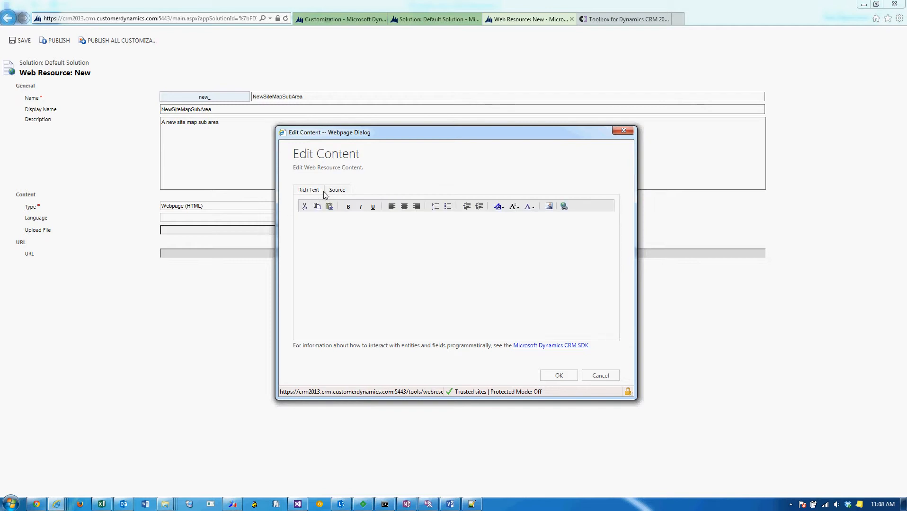
Step: Replace the content's HTML source with the copied sample page and remove the blank lines above its closing head and html tags
click(337, 191)
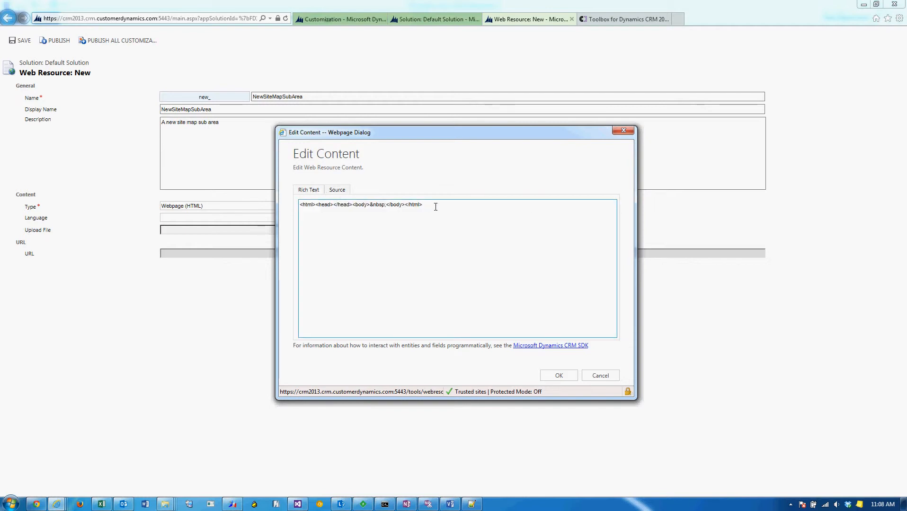
drag(435, 207, 294, 195)
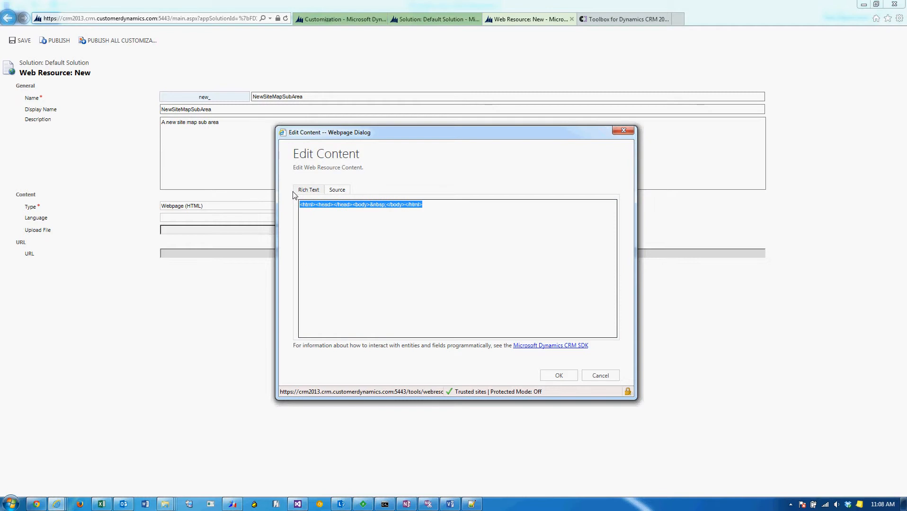
key(ctrl+v)
click(320, 232)
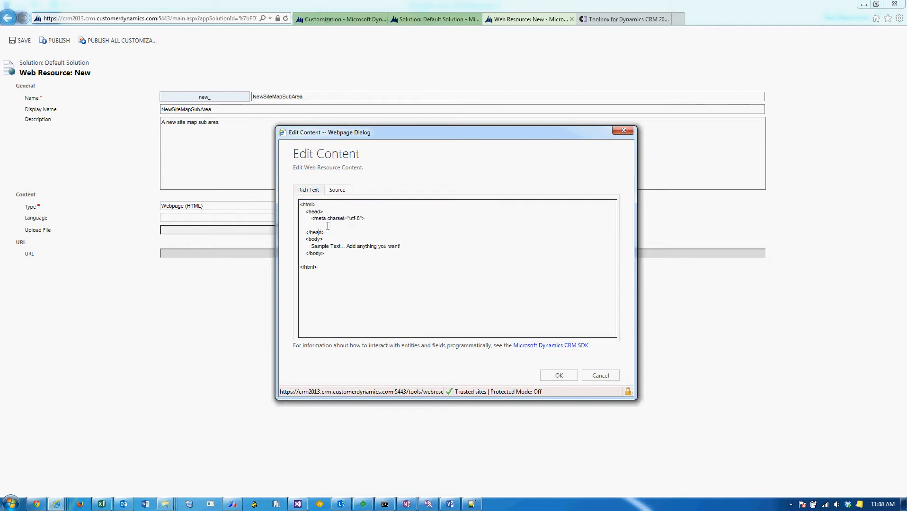
key(Delete)
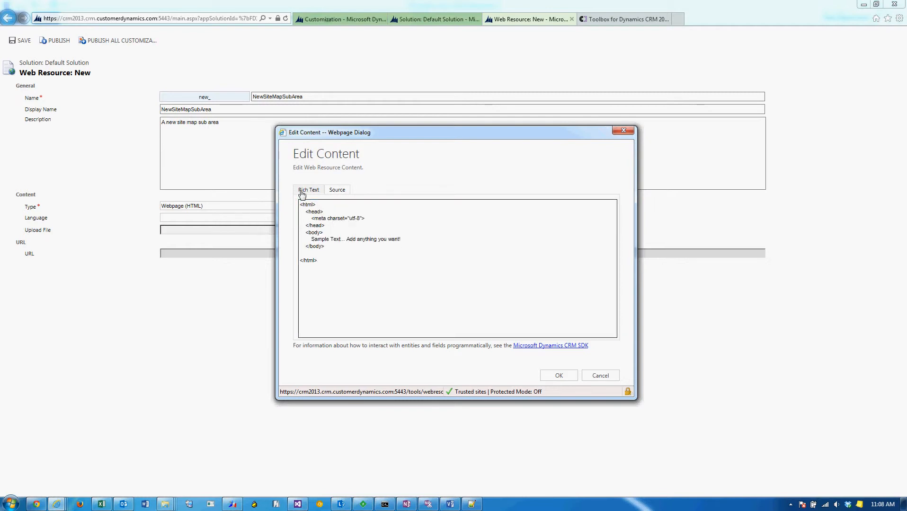
key(Delete)
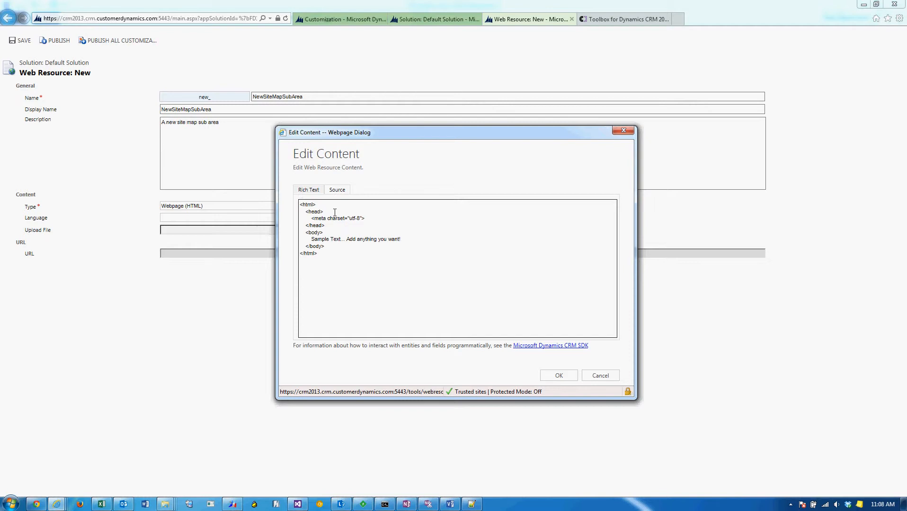
Step: Check the page in rich text and source views, accept the content, and save and publish the web resource
click(315, 193)
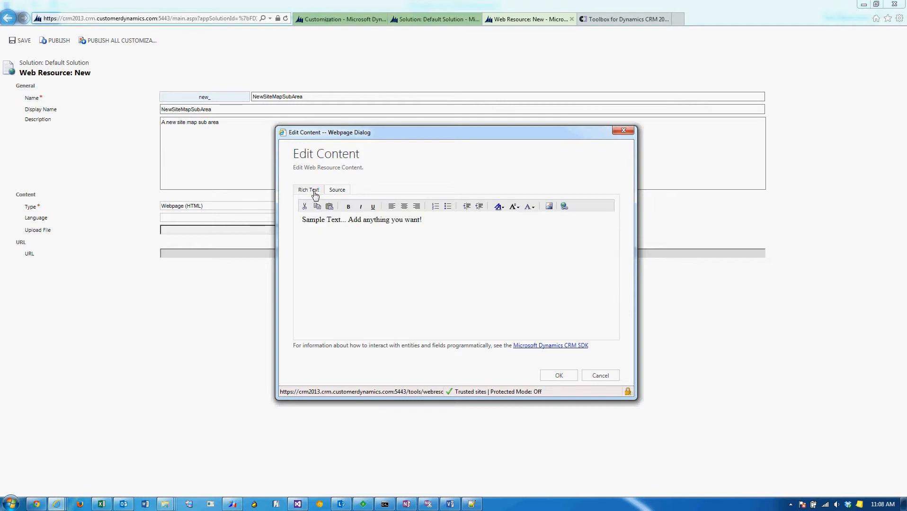
click(338, 191)
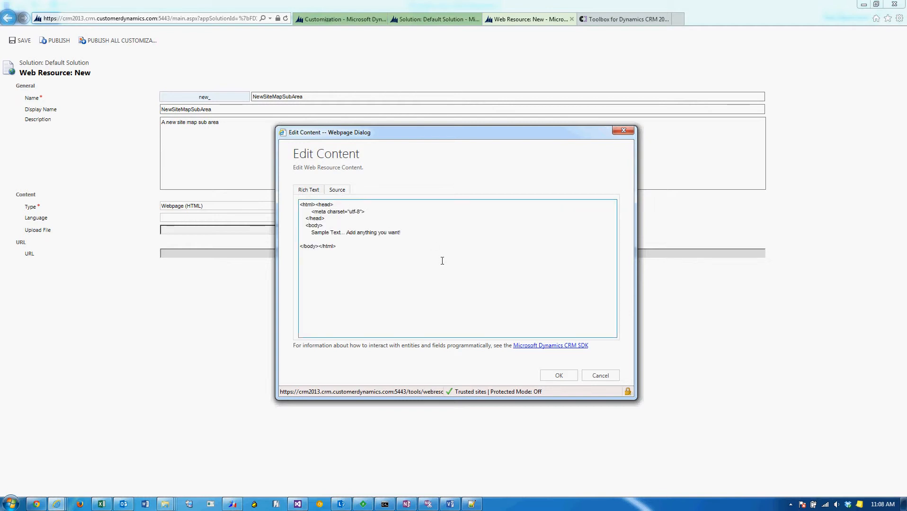
click(560, 376)
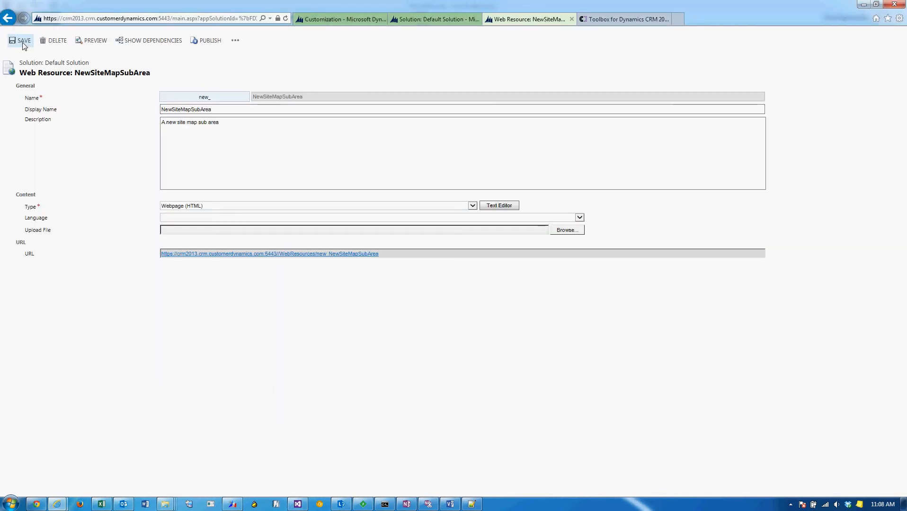
click(211, 40)
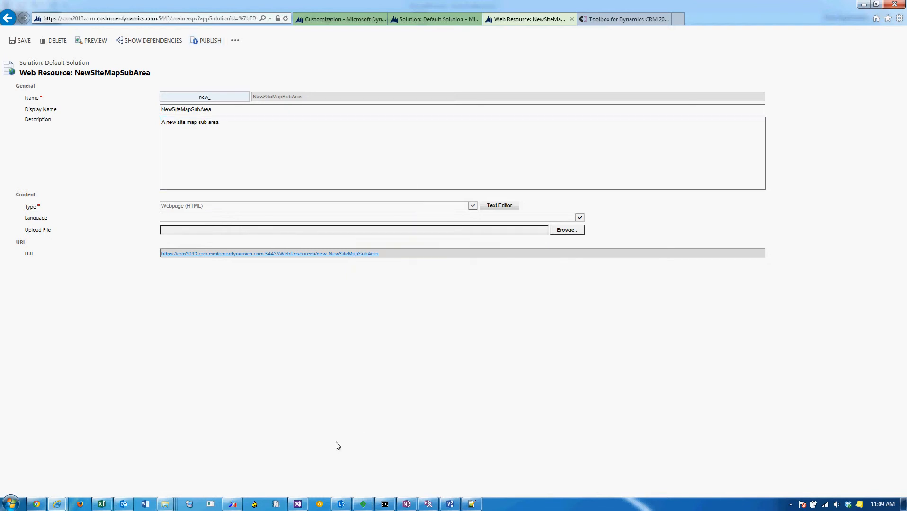
Step: Switch to the ToolBox for Microsoft Dynamics CRM and look for the NewSiteMapSubArea web resource for the SubArea's URL
click(232, 504)
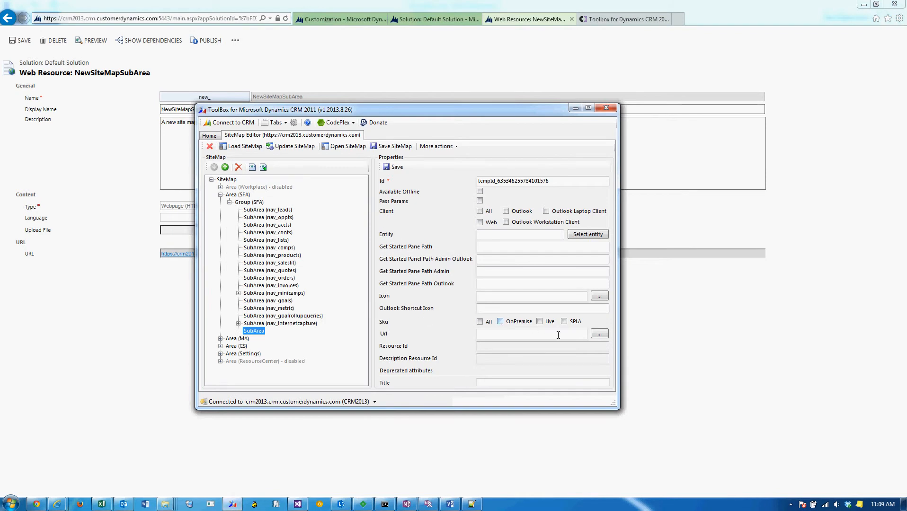
click(600, 335)
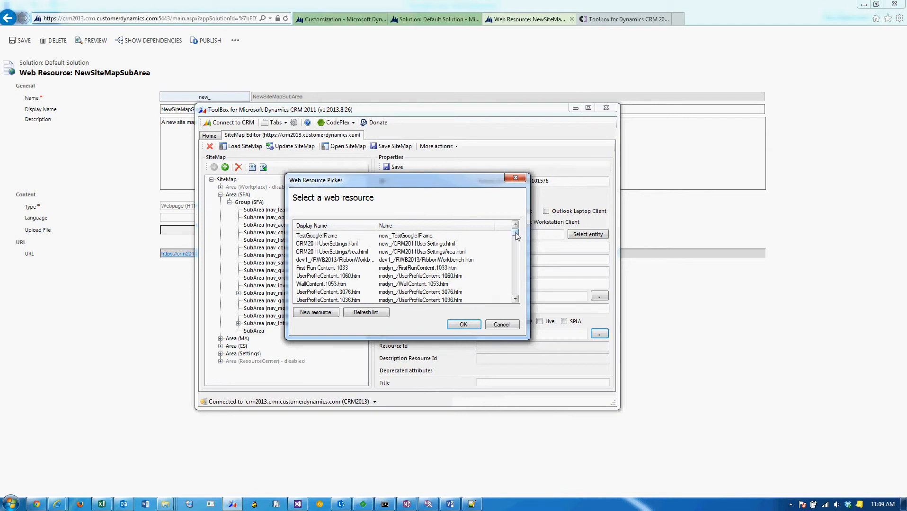
drag(516, 233, 515, 290)
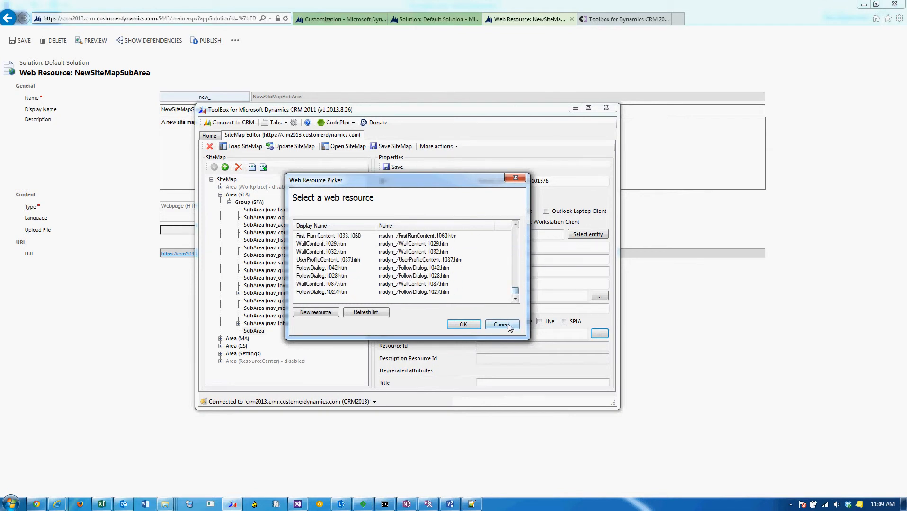
click(502, 325)
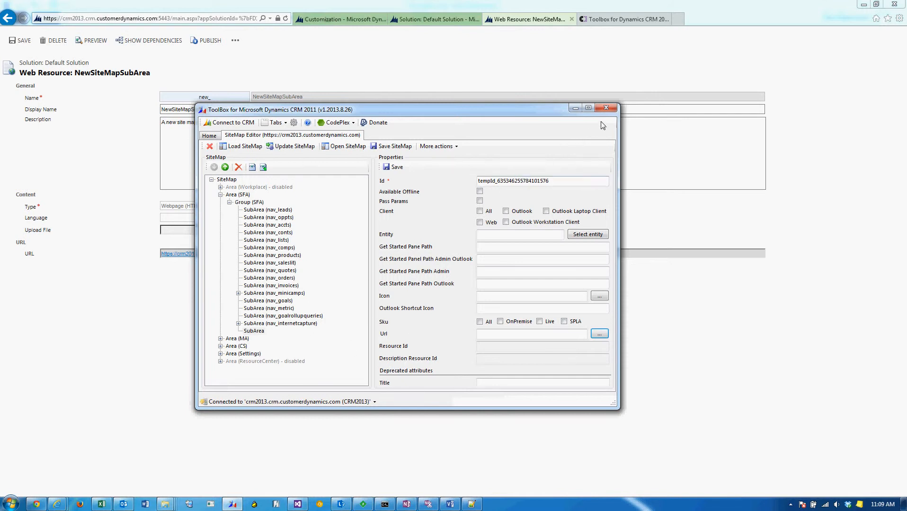
Step: Restart the ToolBox for Microsoft Dynamics CRM and load the site map in the SiteMap Editor
click(606, 108)
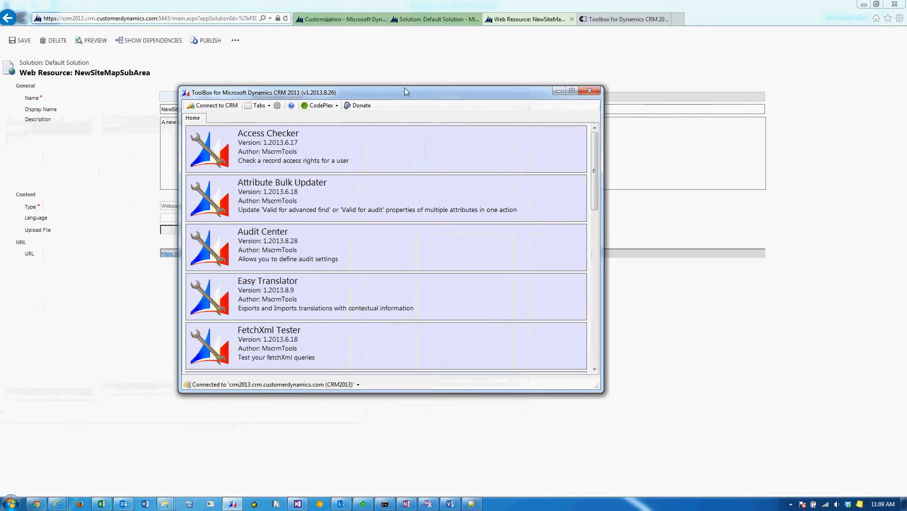
drag(405, 88, 424, 84)
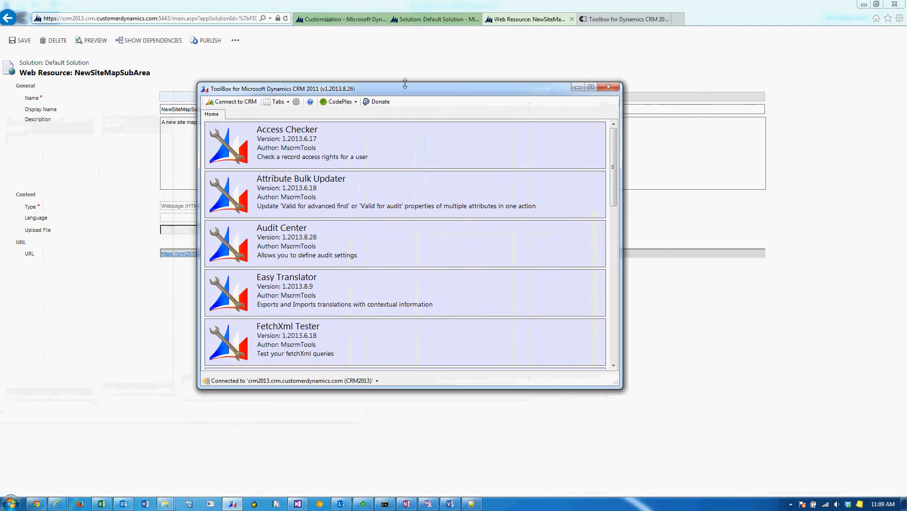
scroll(617, 142, down, 10)
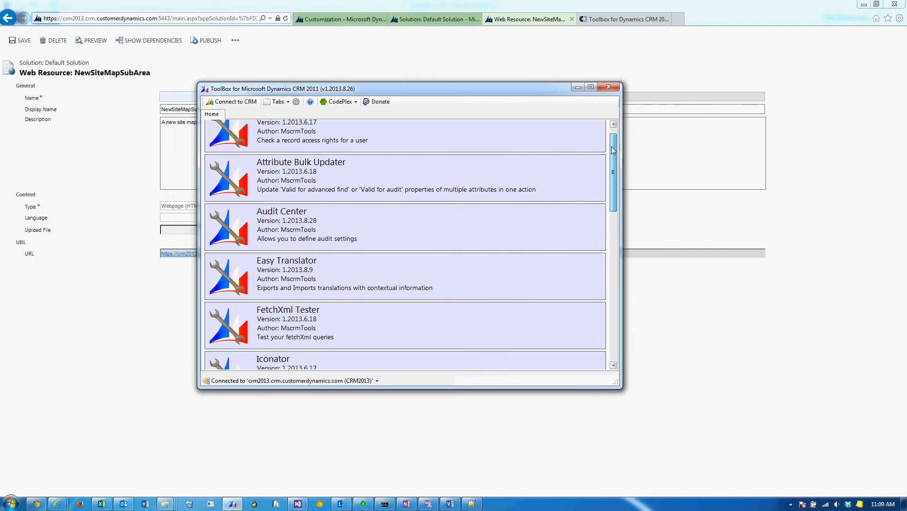
click(602, 300)
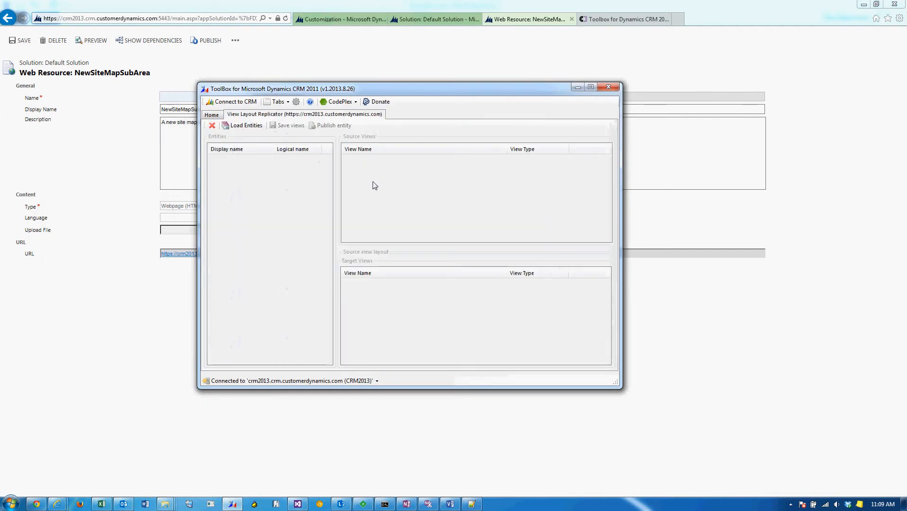
click(211, 115)
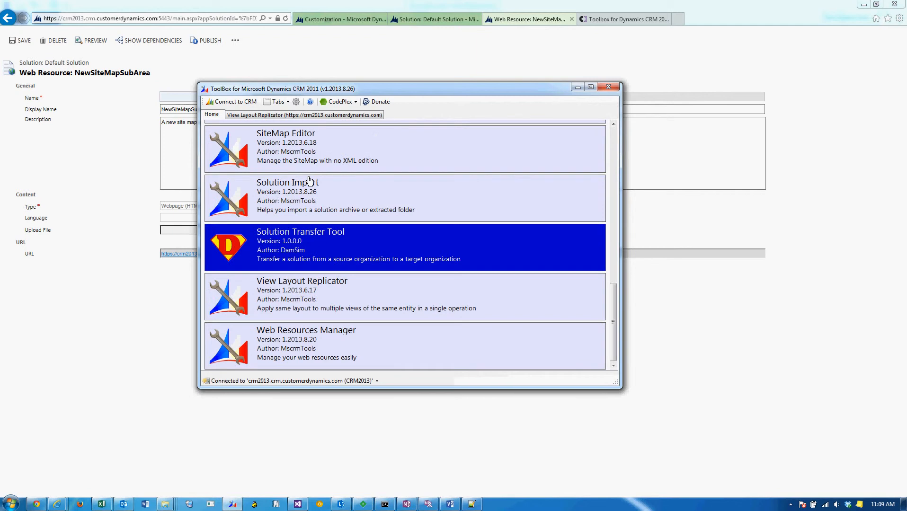
click(283, 140)
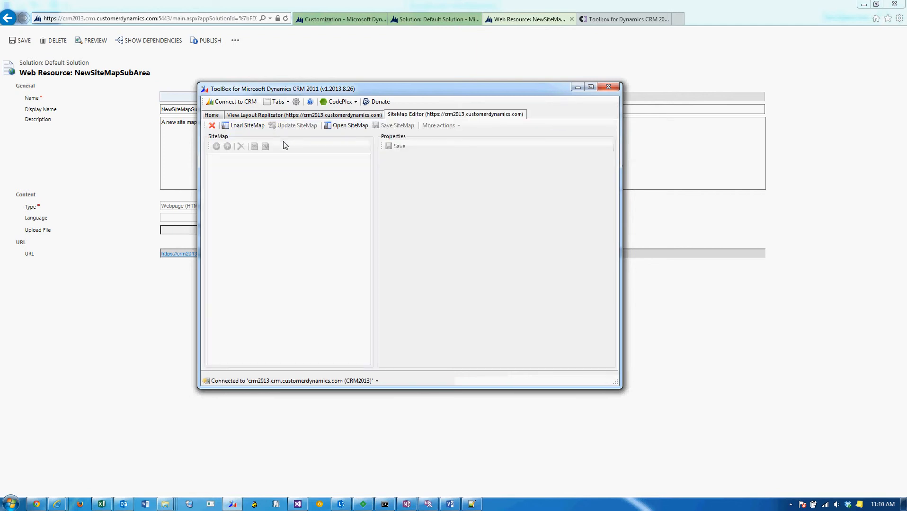
click(247, 125)
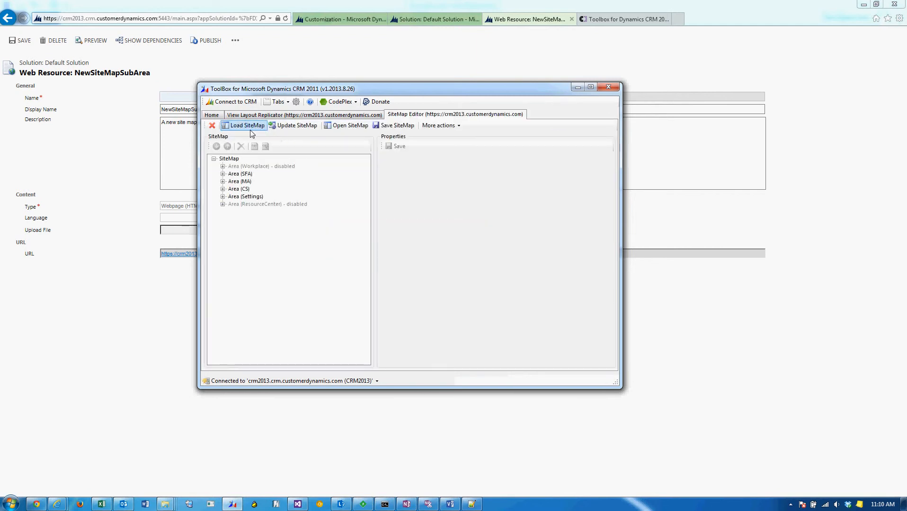
Step: Add a SubArea to the SFA group within the SFA area of the site map
click(223, 174)
click(232, 181)
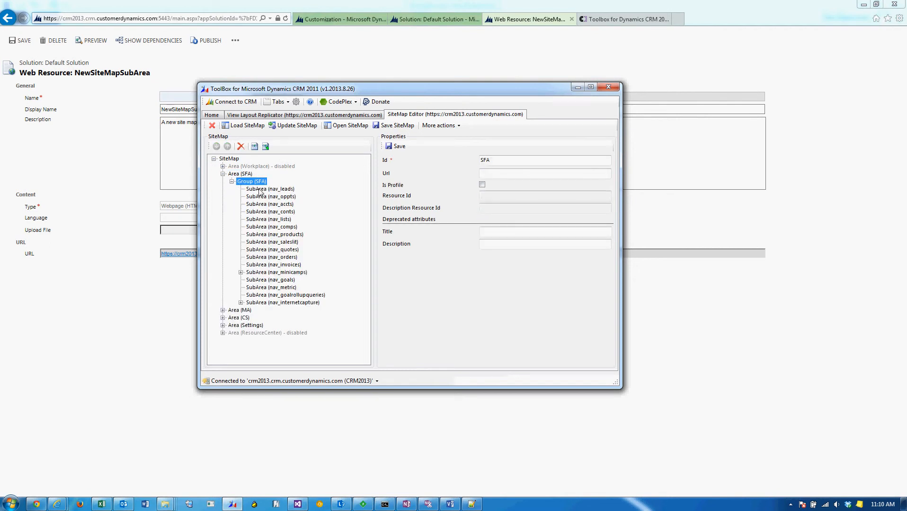
right_click(260, 188)
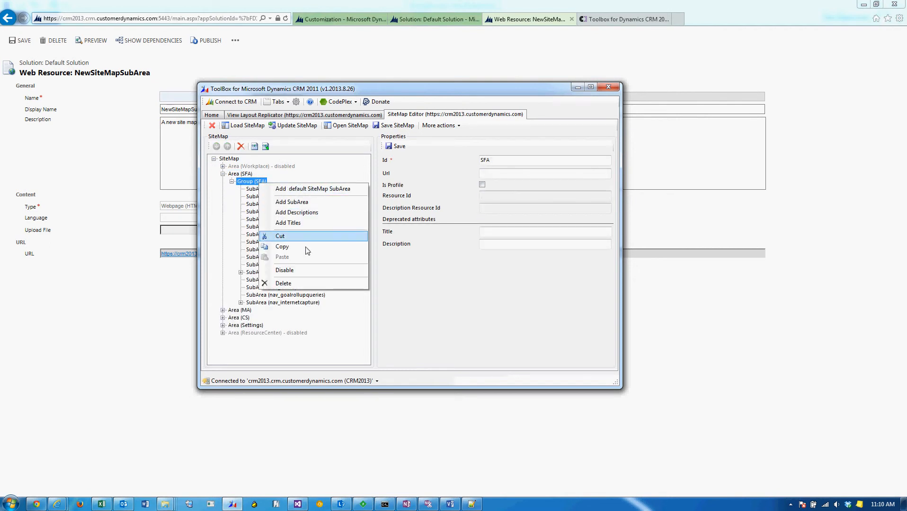
click(298, 202)
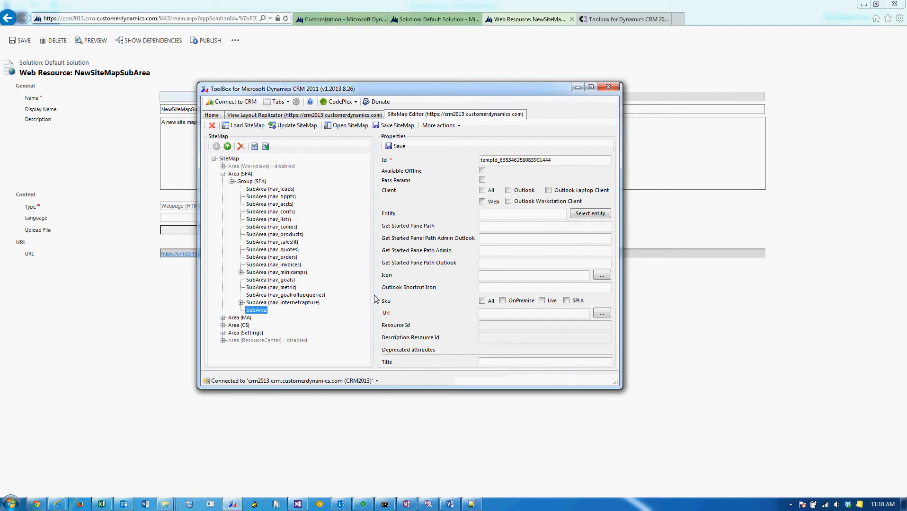
Step: Set both the Id and the title of the new SubArea to Sample
double_click(545, 164)
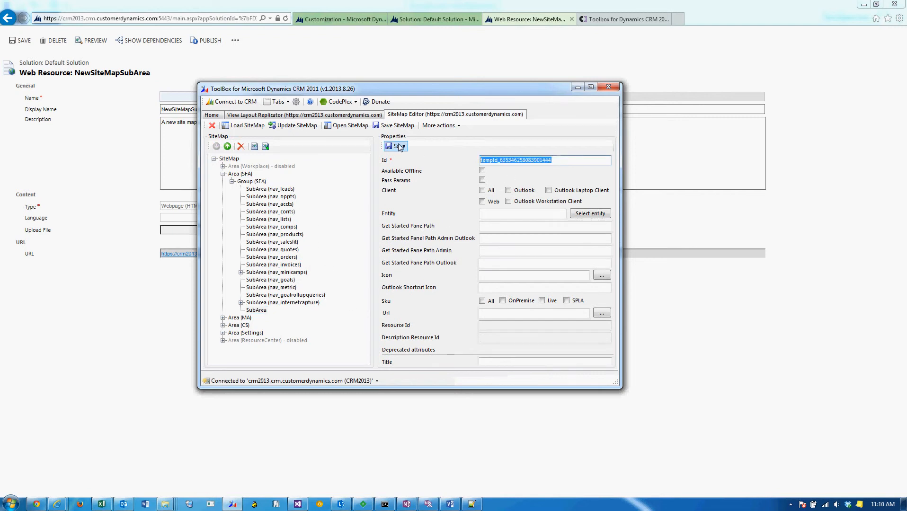
text(Su)
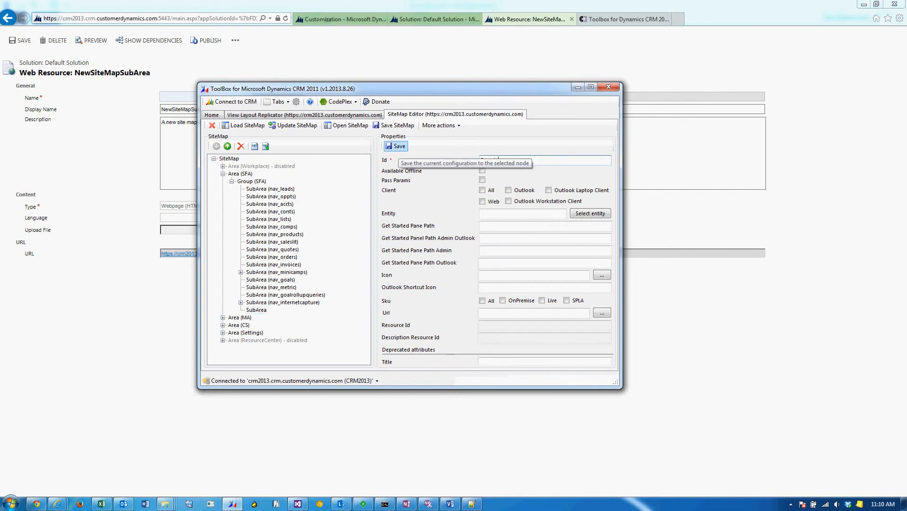
text(mple)
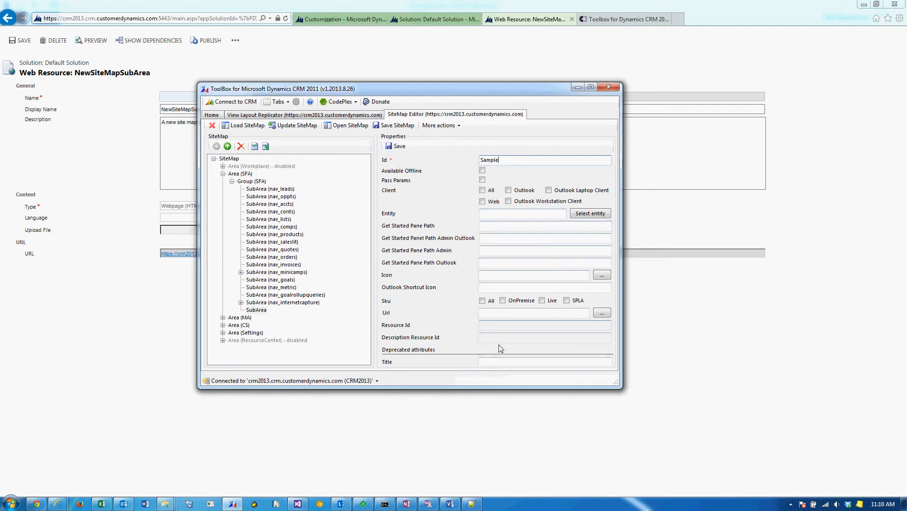
click(499, 362)
text(Sample)
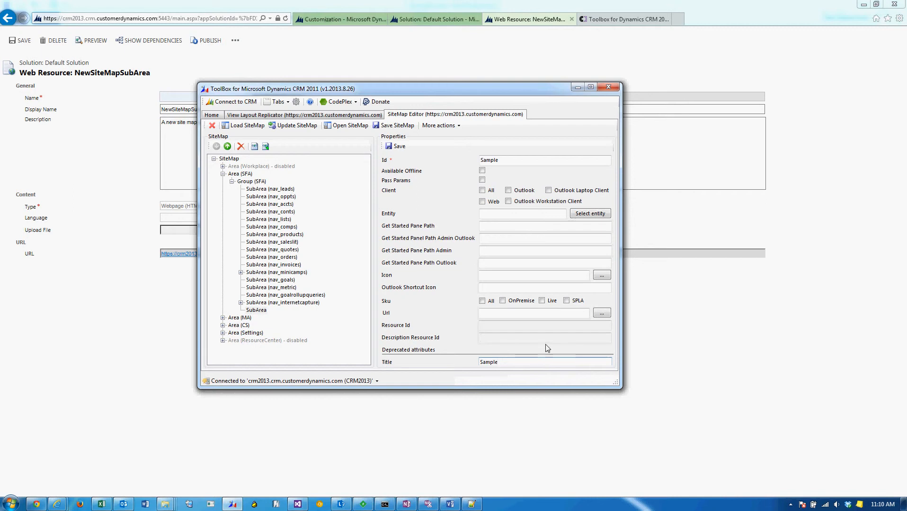
Step: Set the SubArea's URL to the NewSiteMapSubArea web resource
click(602, 313)
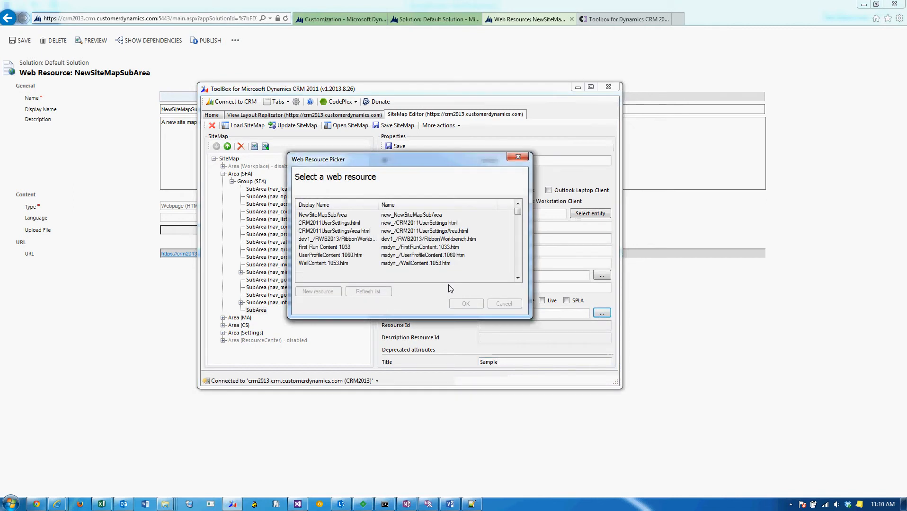
click(370, 216)
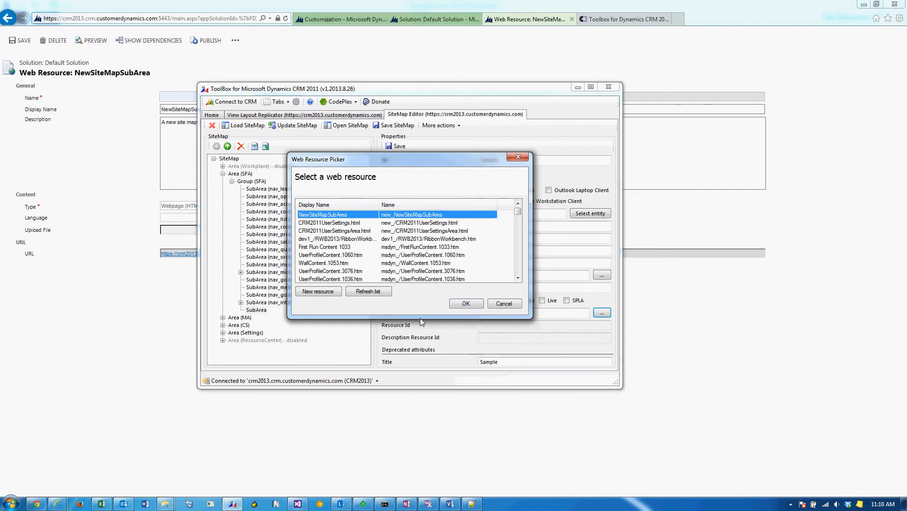
click(466, 305)
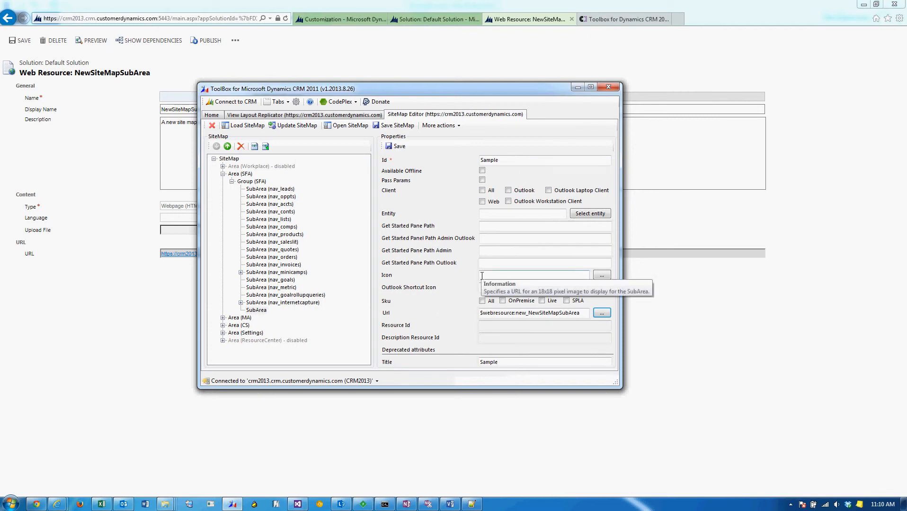
Step: Update the site map and select all clients for the Sample SubArea
click(291, 128)
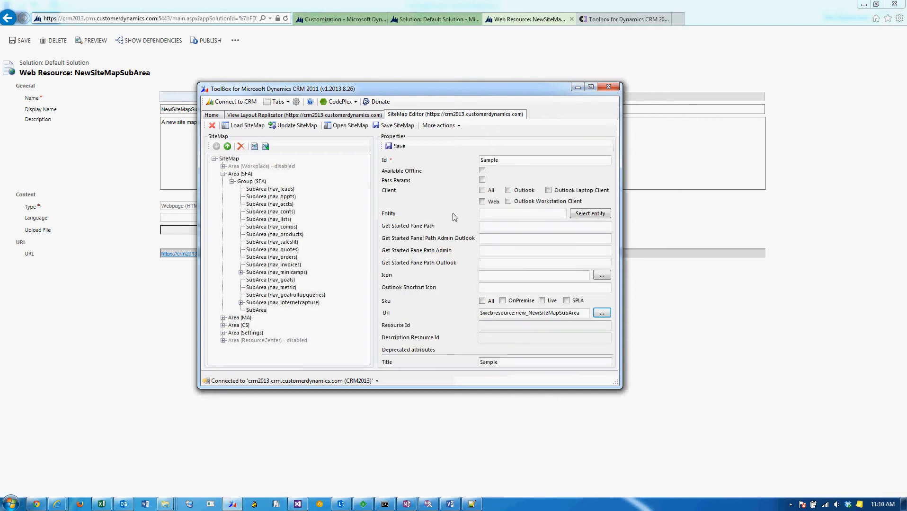
click(483, 190)
Step: Switch to the Dynamics CRM Customization page in the browser, reload it, and show the sub areas of the Sales area
click(333, 21)
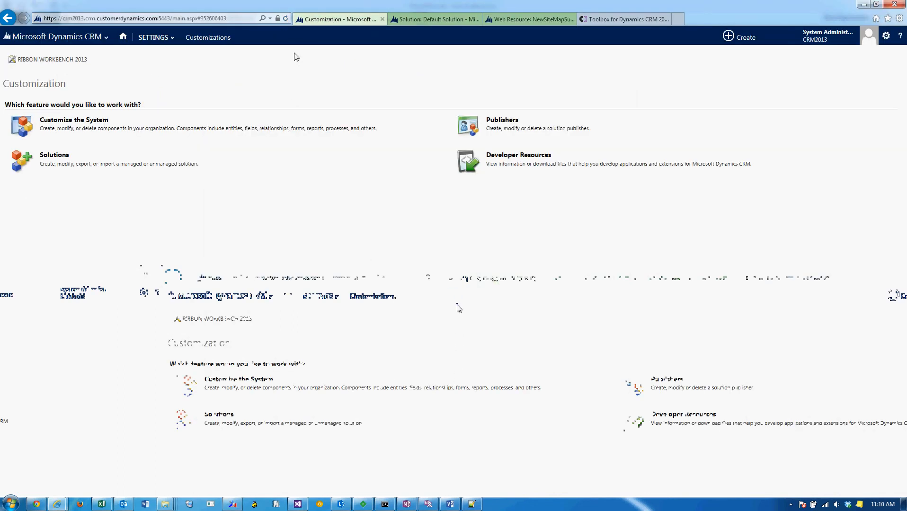
click(286, 19)
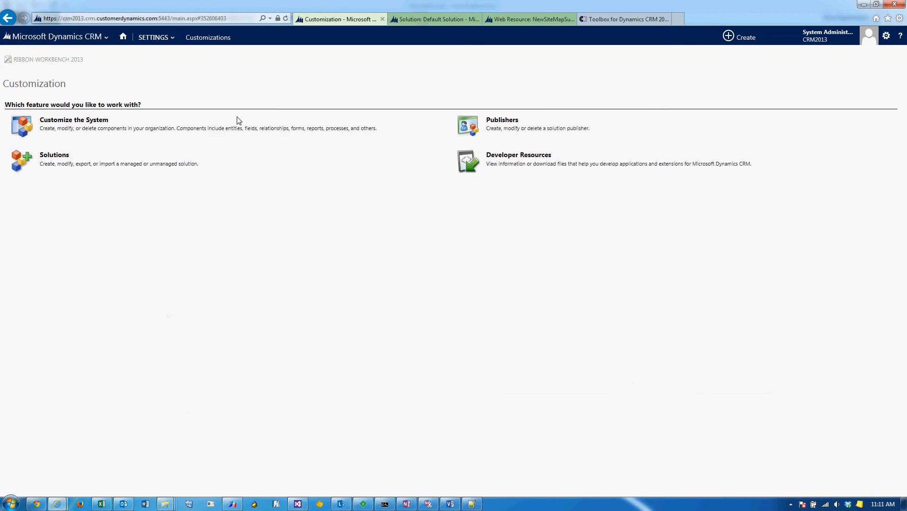
click(57, 36)
click(71, 76)
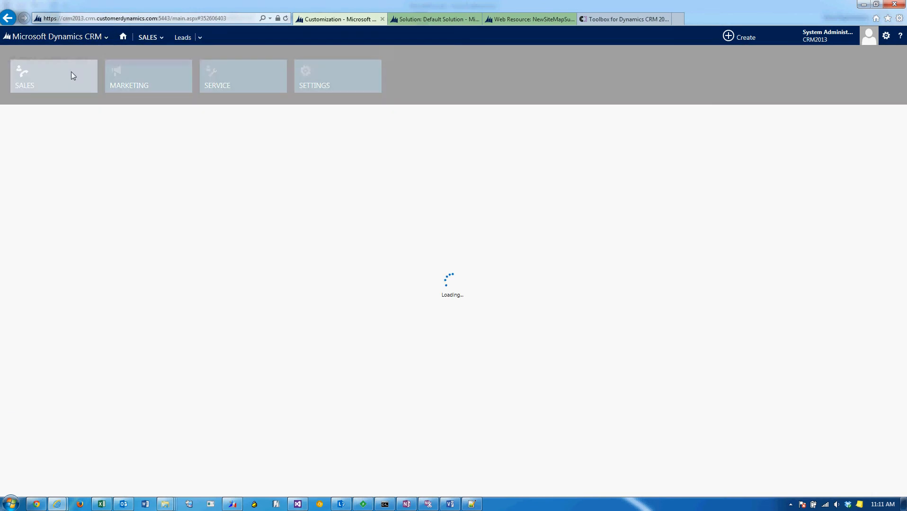
click(156, 37)
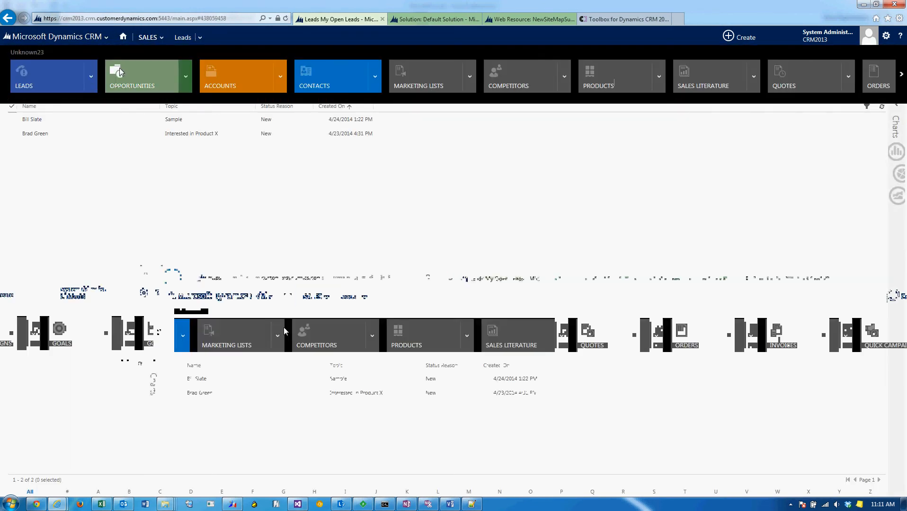
Step: Open the last sub area of the Sales area, the Unknown369 tile
scroll(119, 68, down, 5)
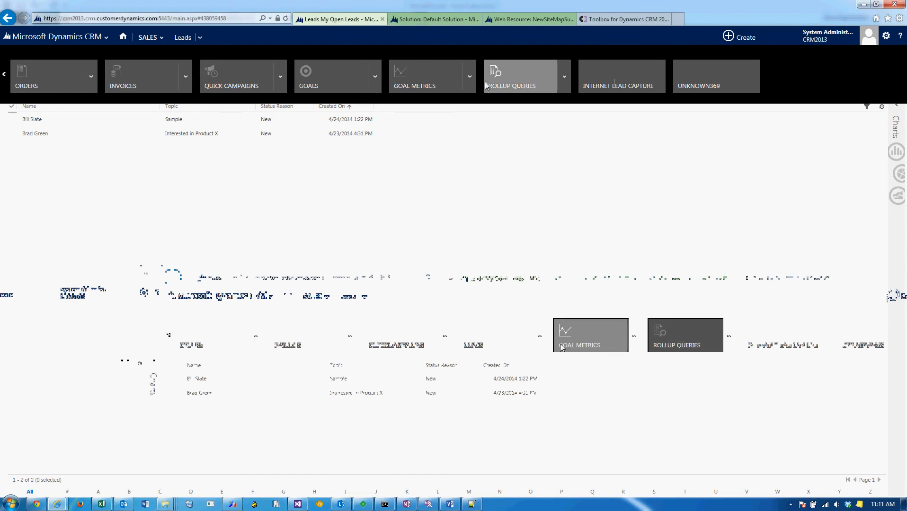
click(718, 79)
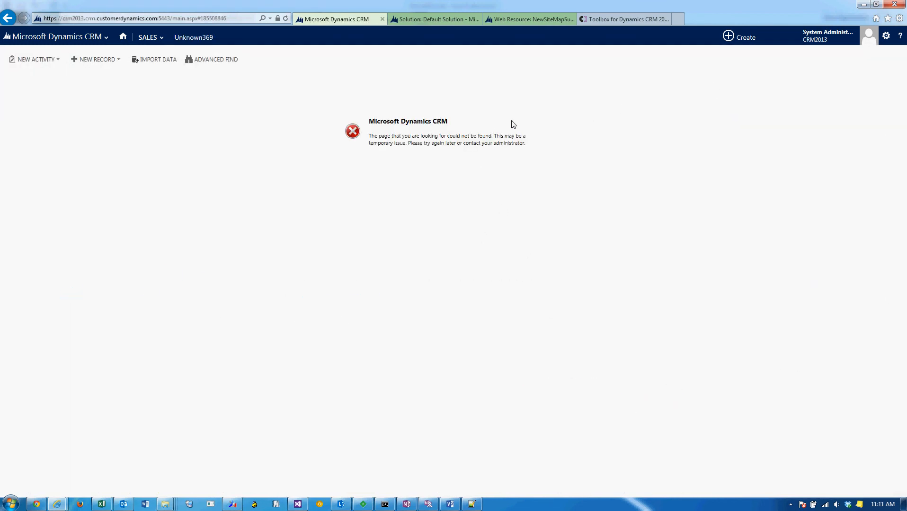
Step: Examine the source and rich text content of the NewSiteMapSubArea web resource, and close the content editor without changes
click(517, 24)
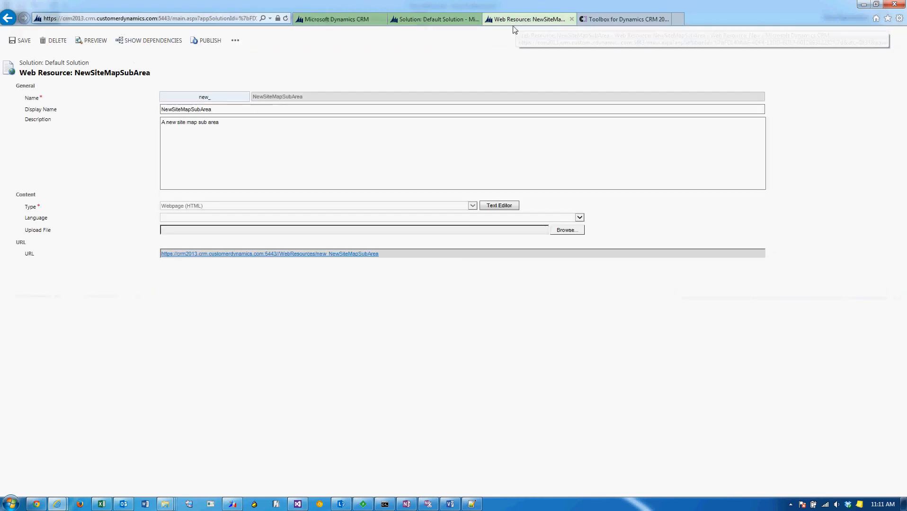
click(503, 205)
click(348, 191)
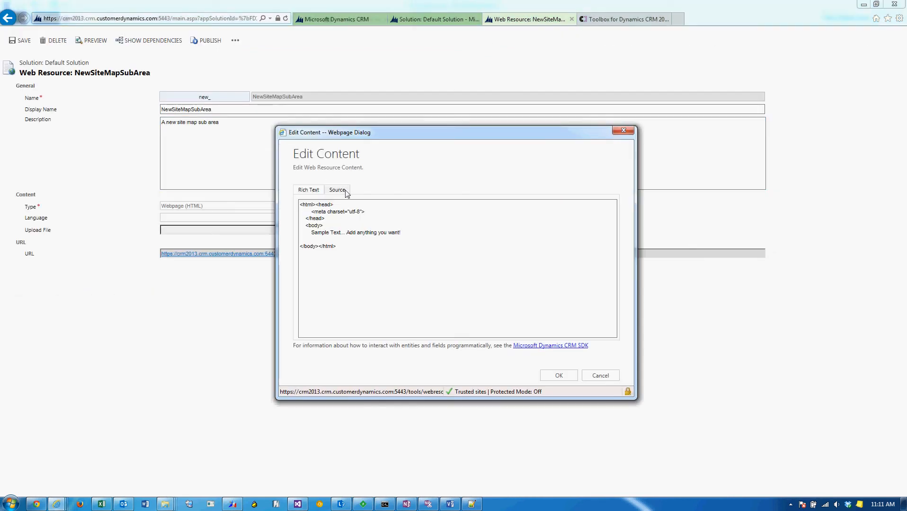
click(315, 193)
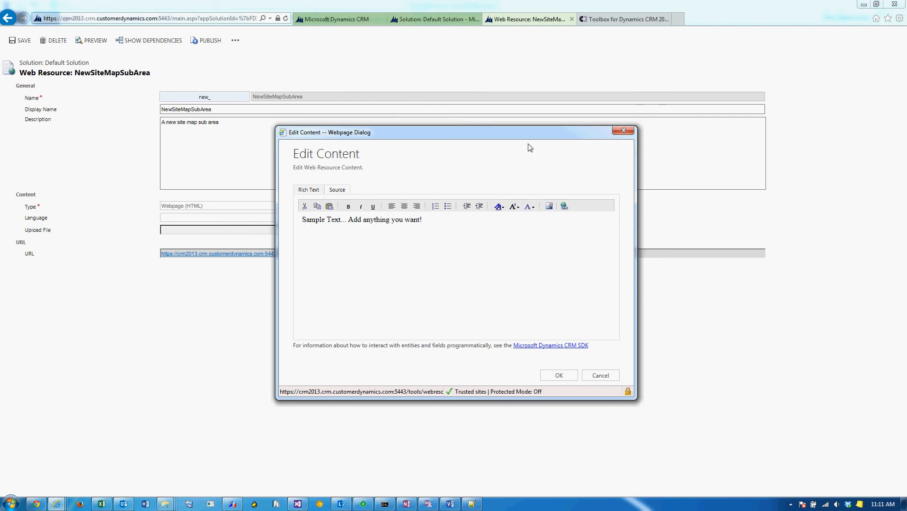
click(628, 132)
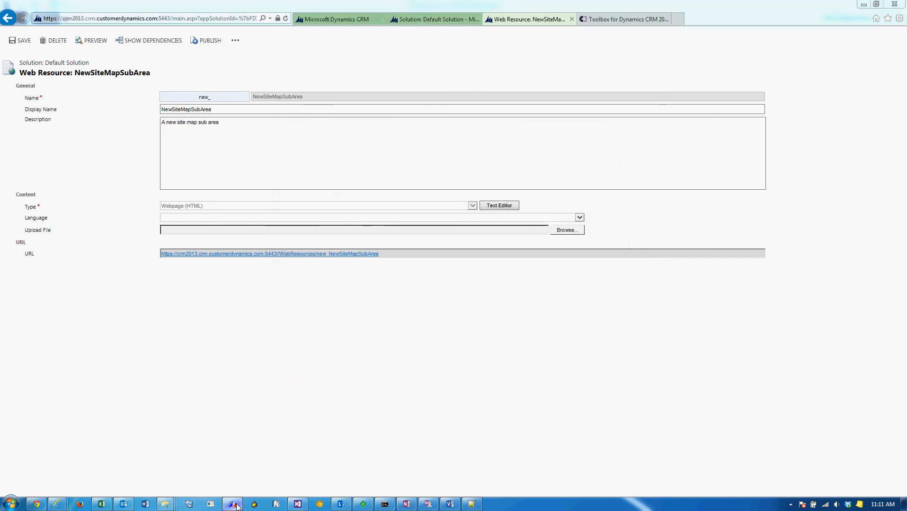
Step: Switch to ToolBox for Microsoft Dynamics CRM 2011, save the Sample SubArea's properties and update the site map
click(232, 504)
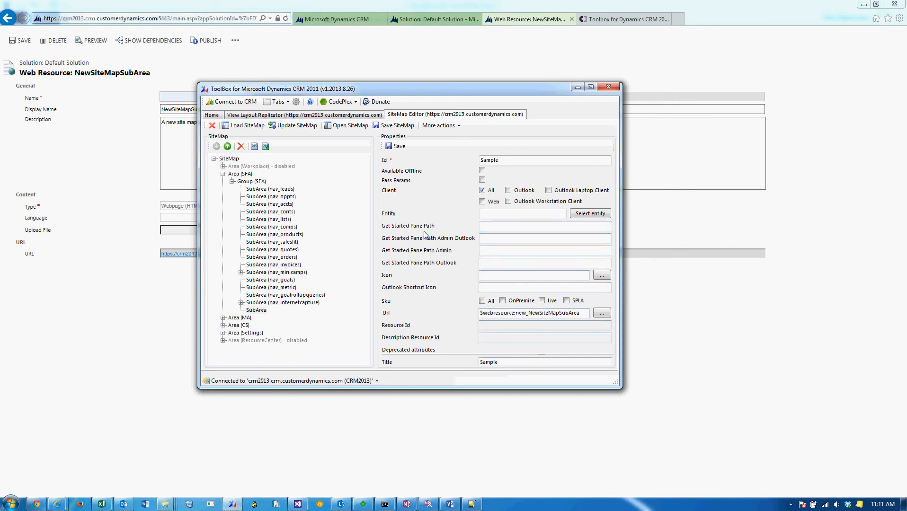
click(395, 149)
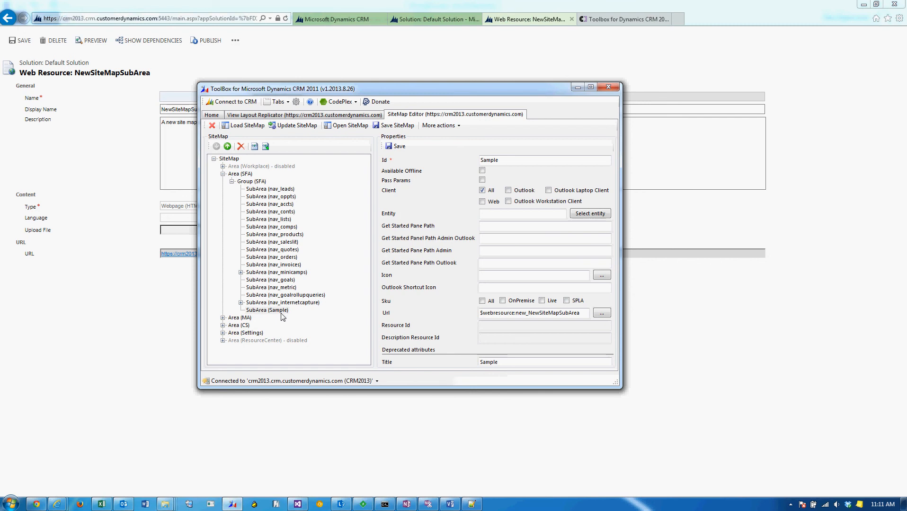
click(288, 129)
Step: Switch to the browser, reload the Dynamics CRM page, and open the Sample sub area of the Sales area to check its text
click(341, 20)
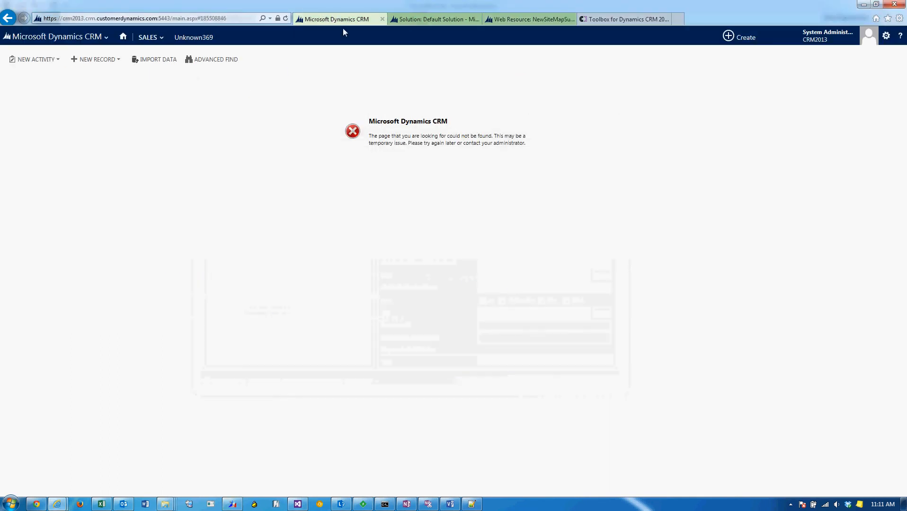
click(286, 18)
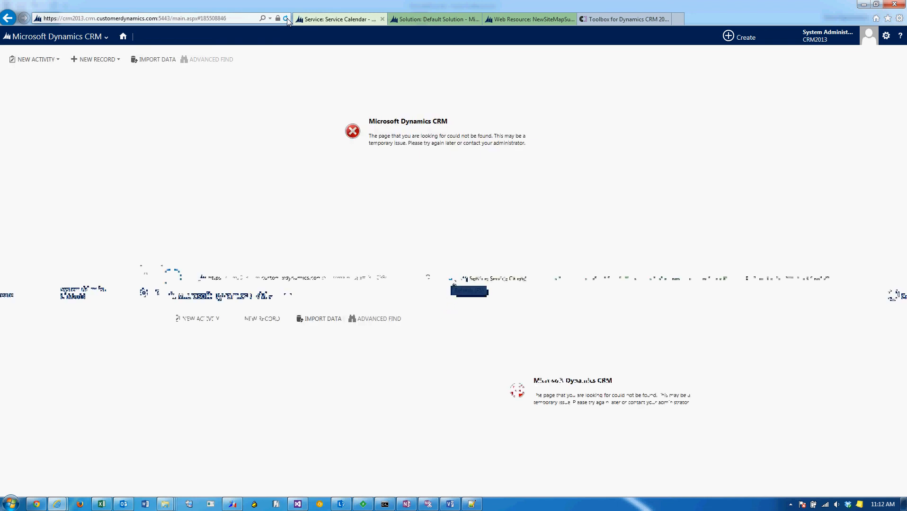
click(72, 37)
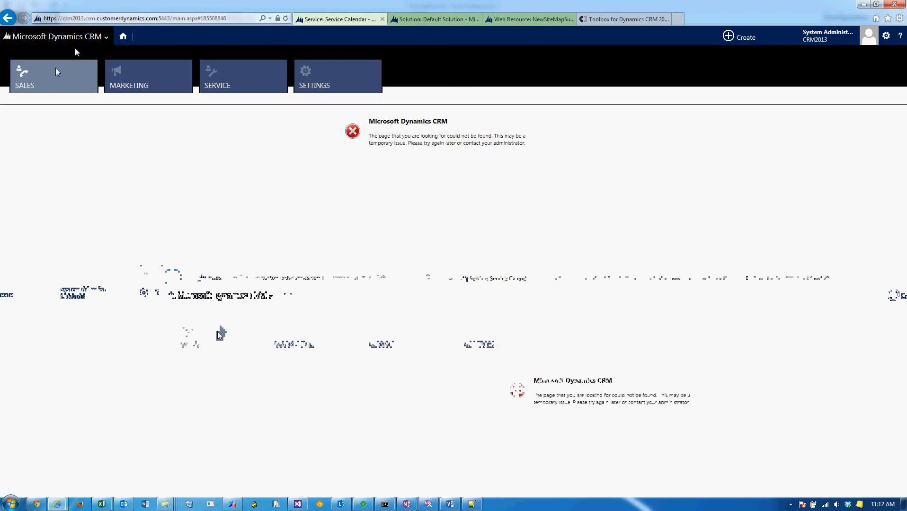
click(54, 71)
click(161, 37)
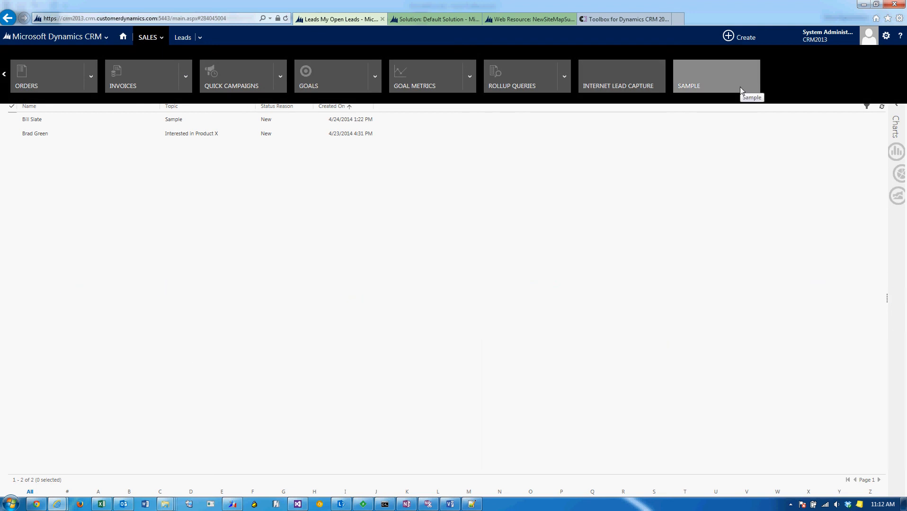
click(712, 84)
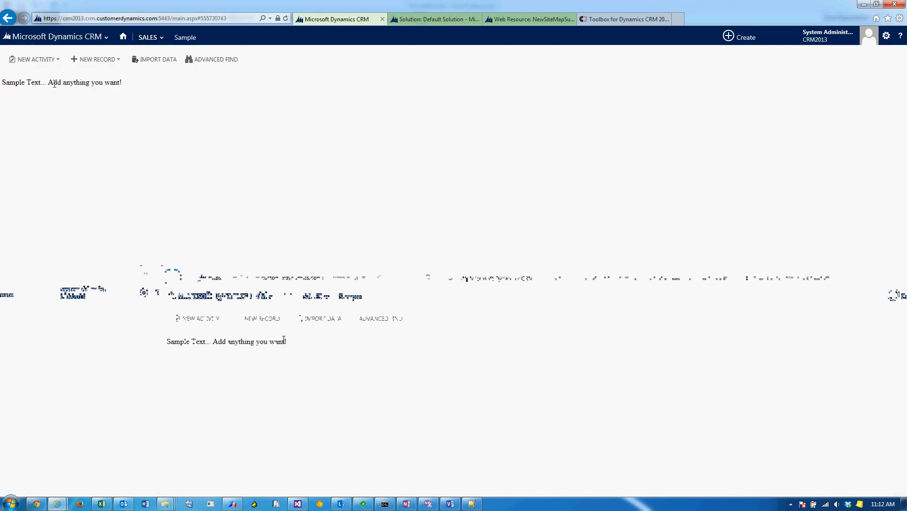
drag(124, 82, 5, 85)
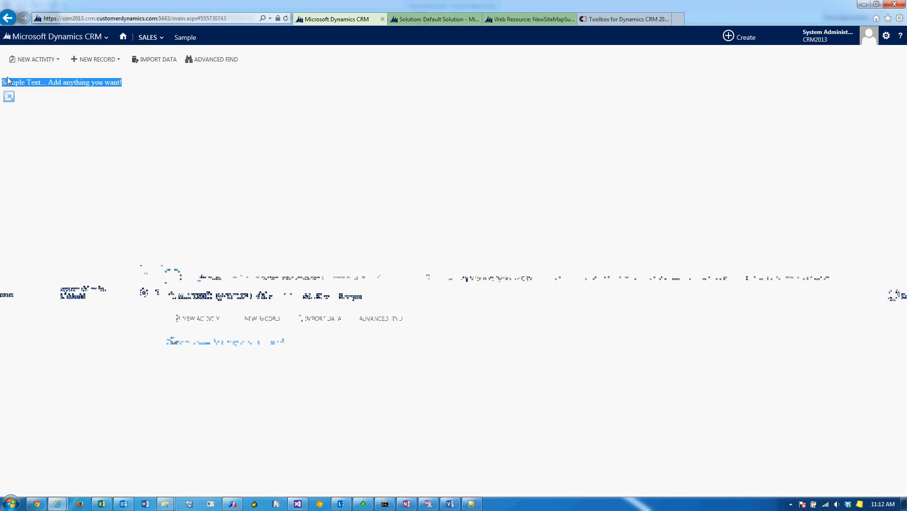